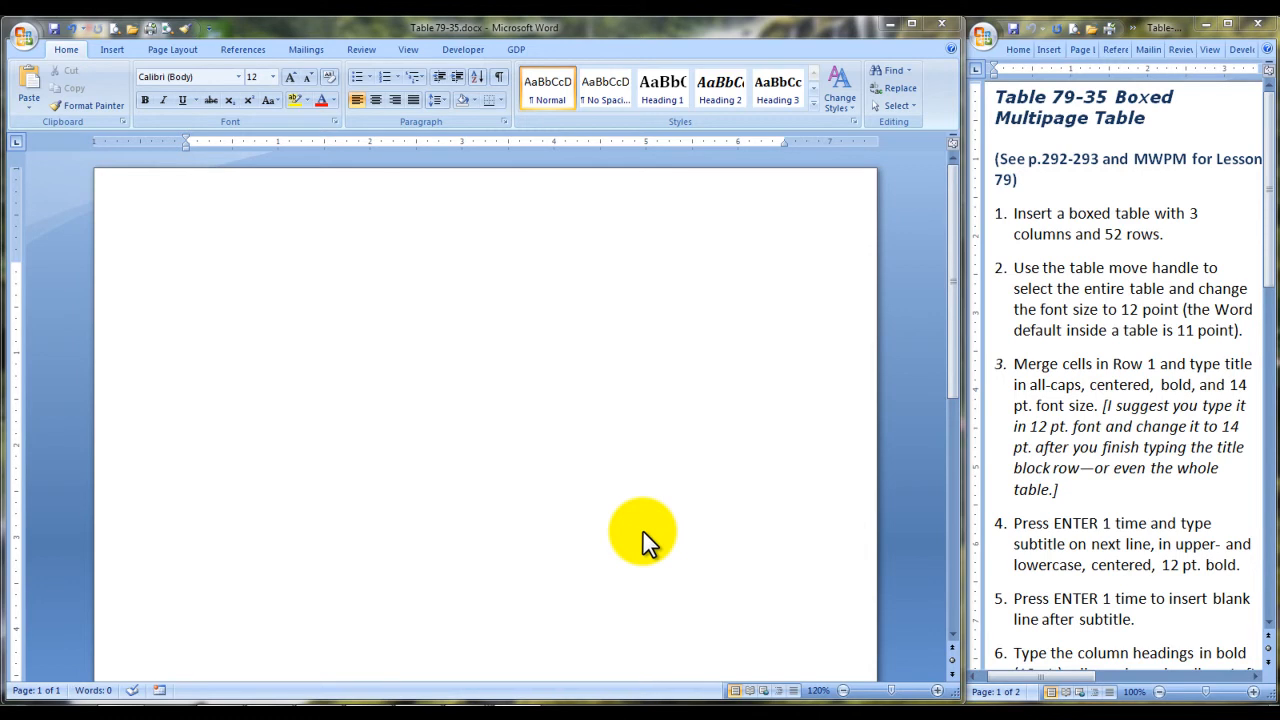
Insert a table with 3 columns and 52 rows into the blank document.
click(109, 49)
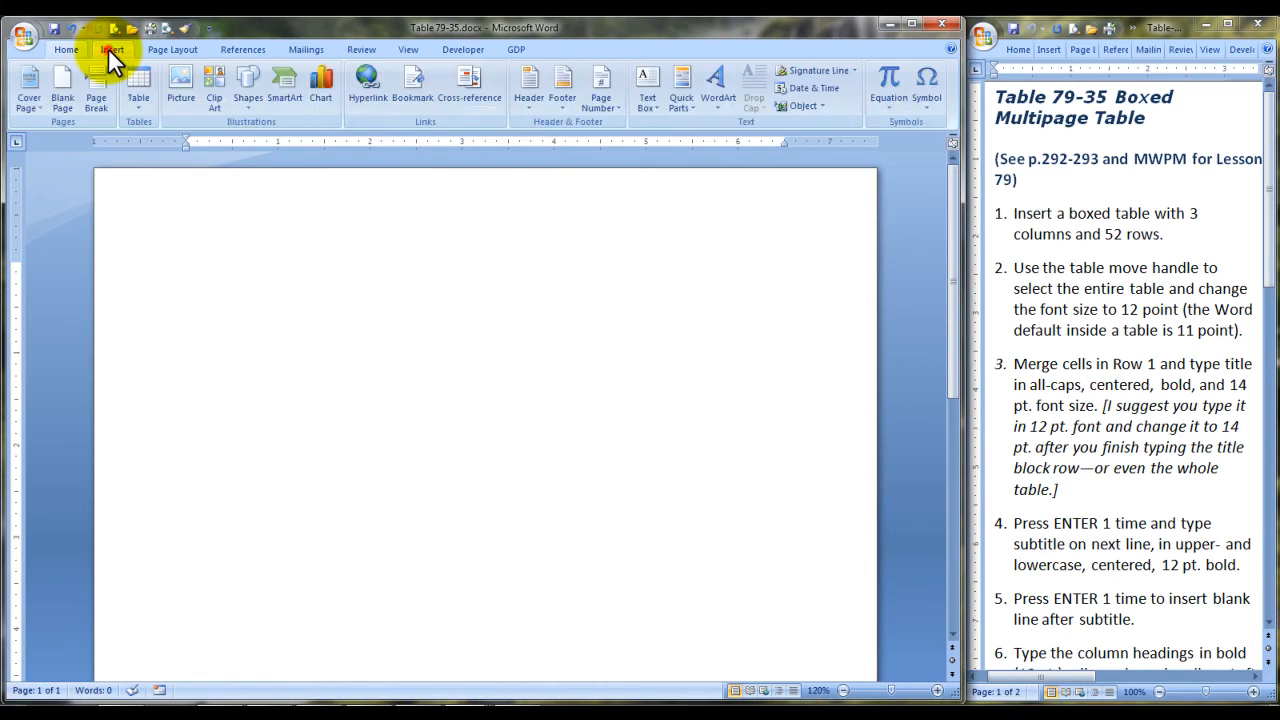
click(138, 105)
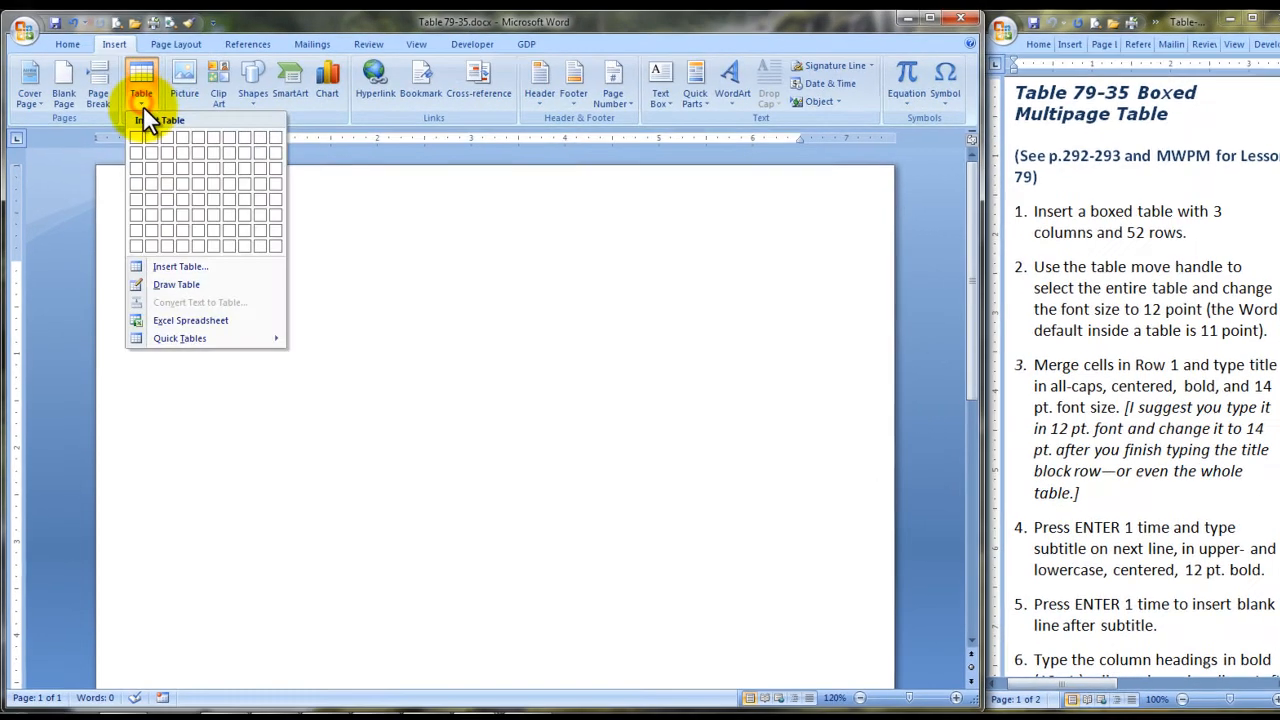
click(180, 266)
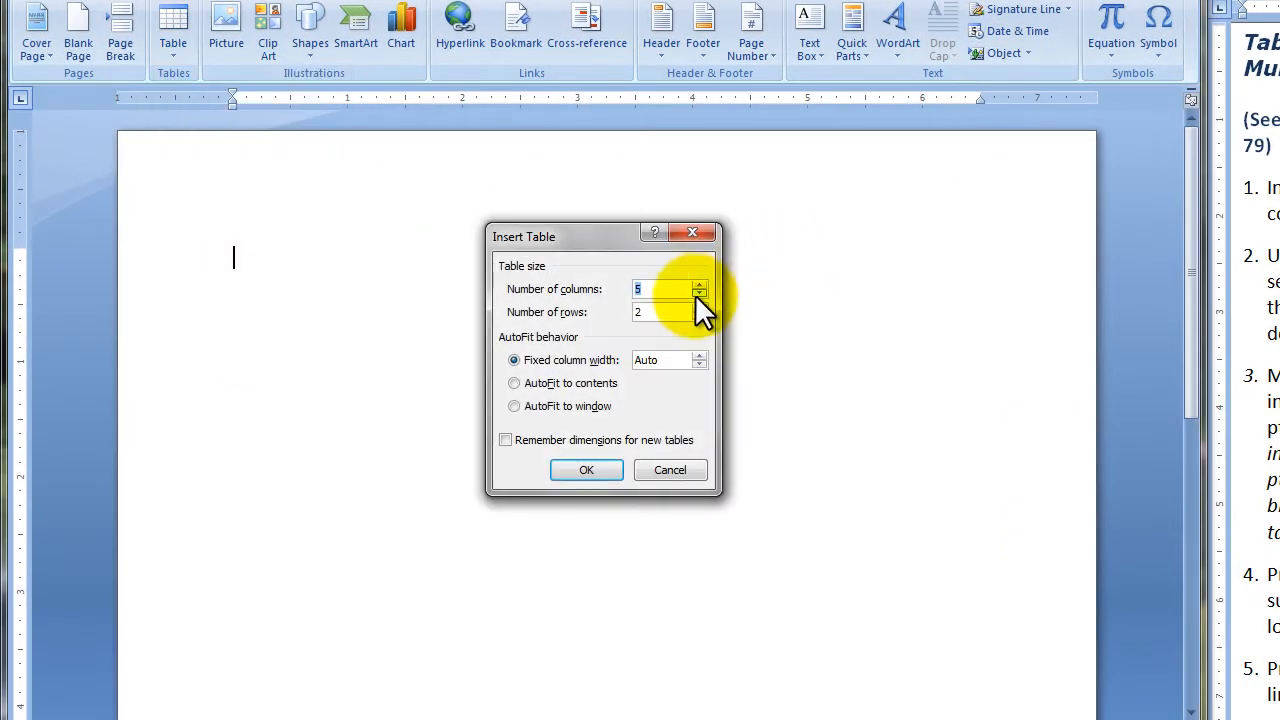
click(699, 293)
click(699, 293)
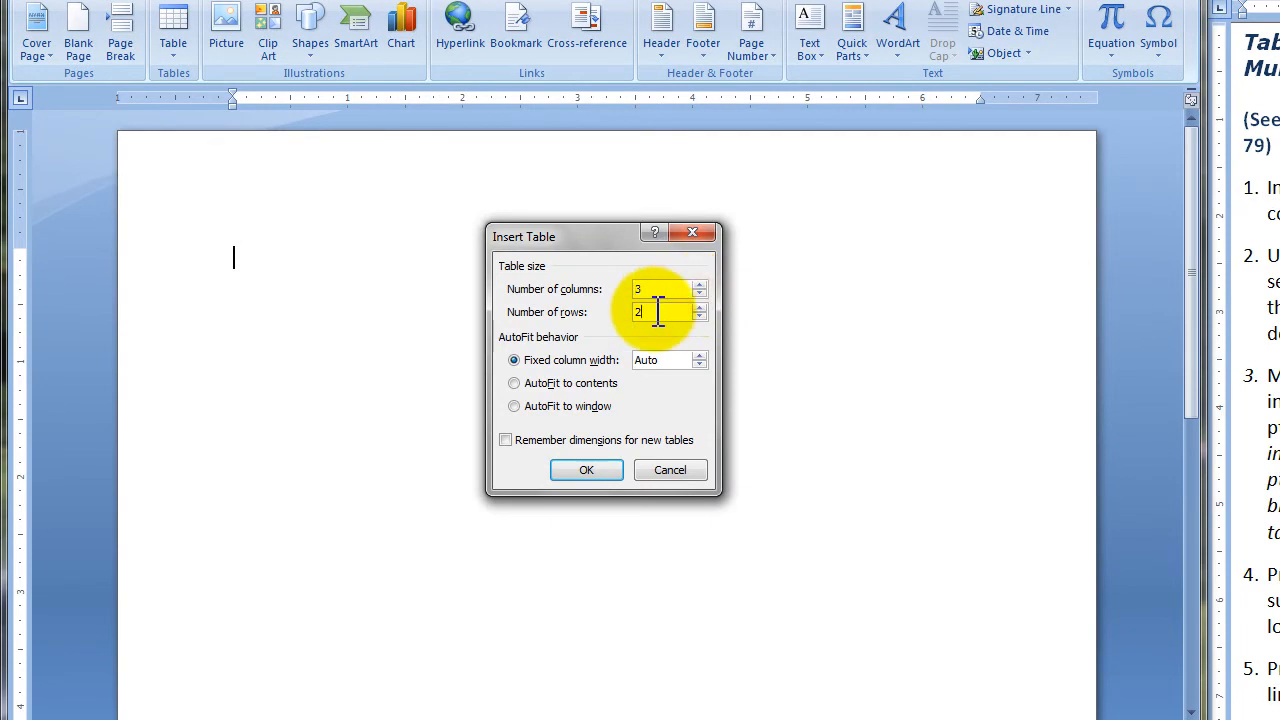
double_click(652, 311)
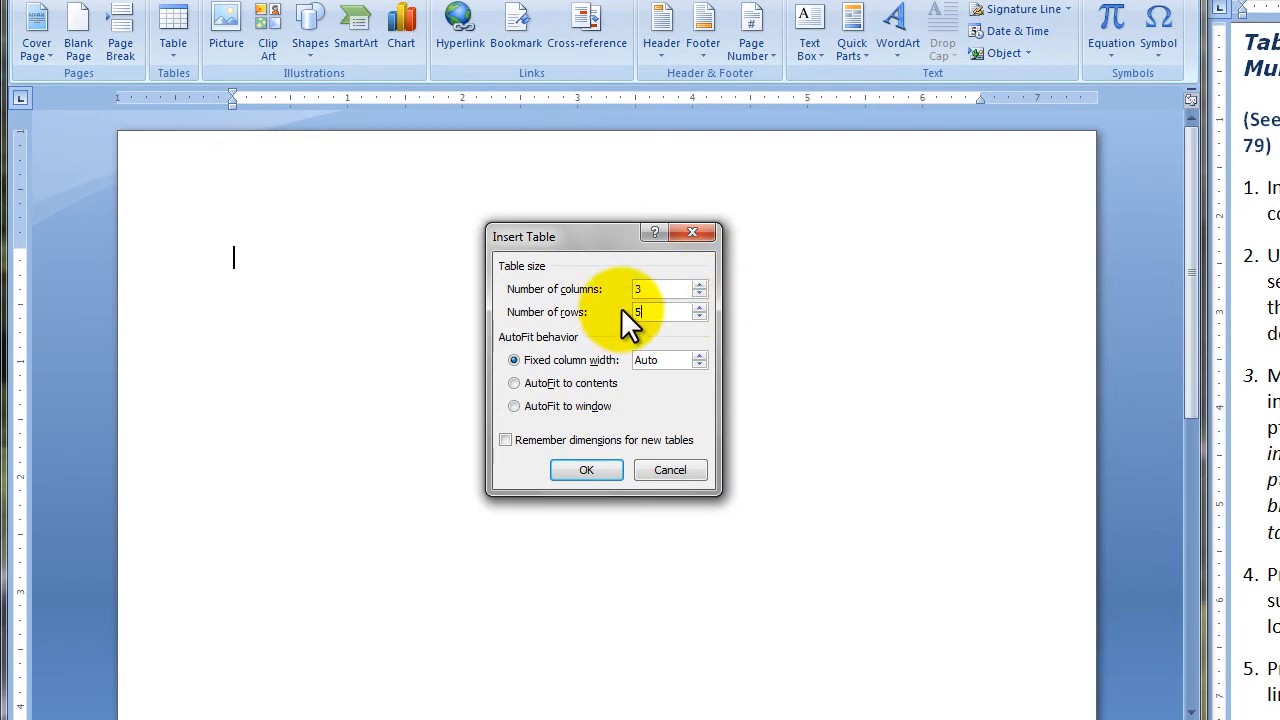
text(52)
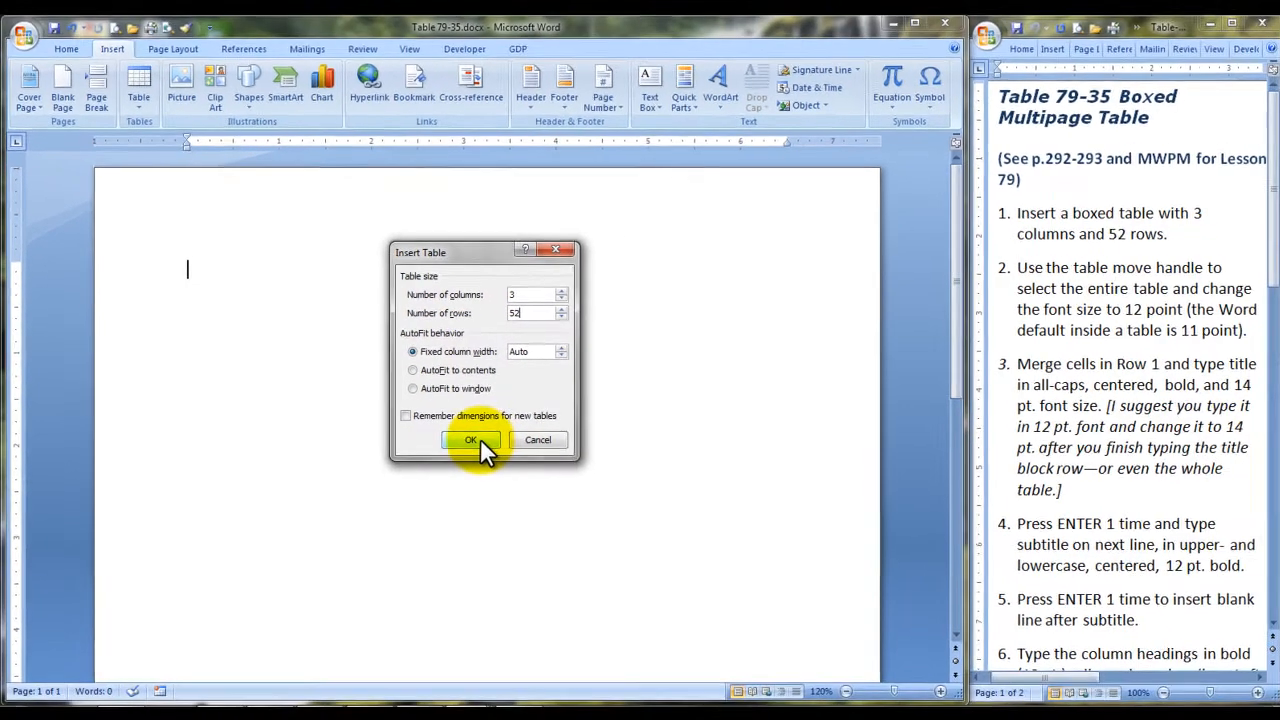
click(586, 470)
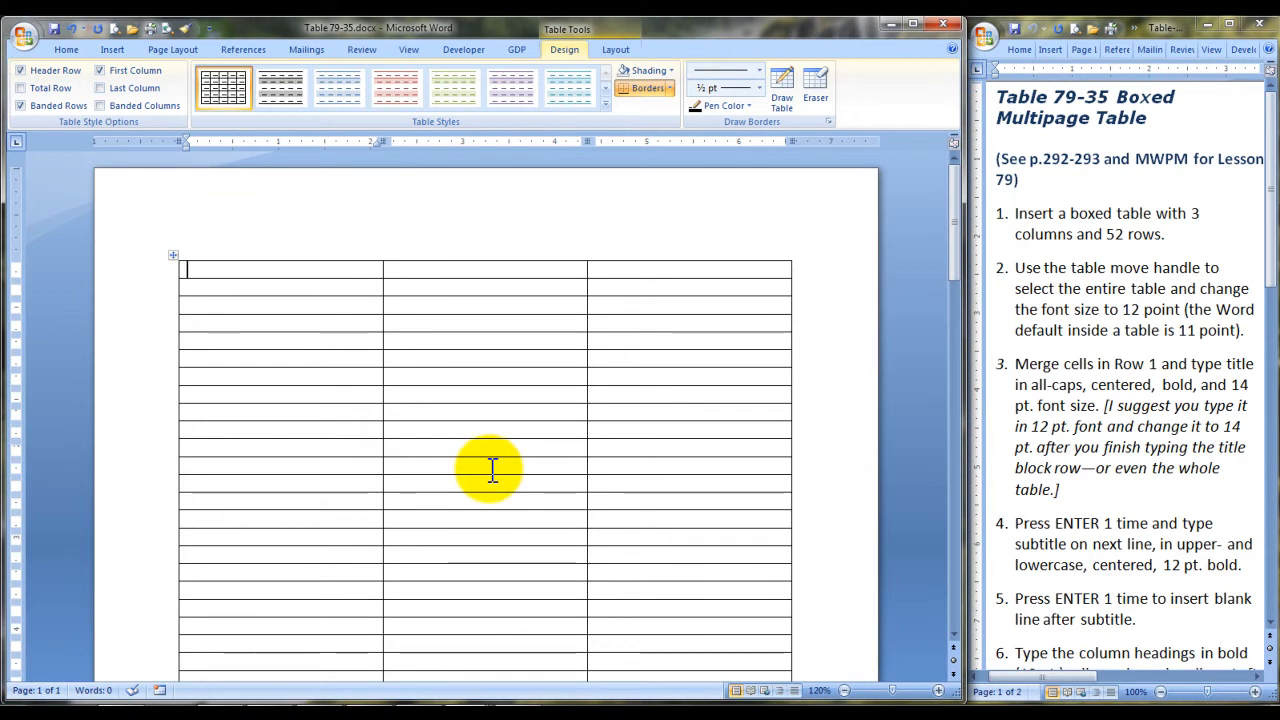
Set the font size of the entire table to 12 points.
click(172, 255)
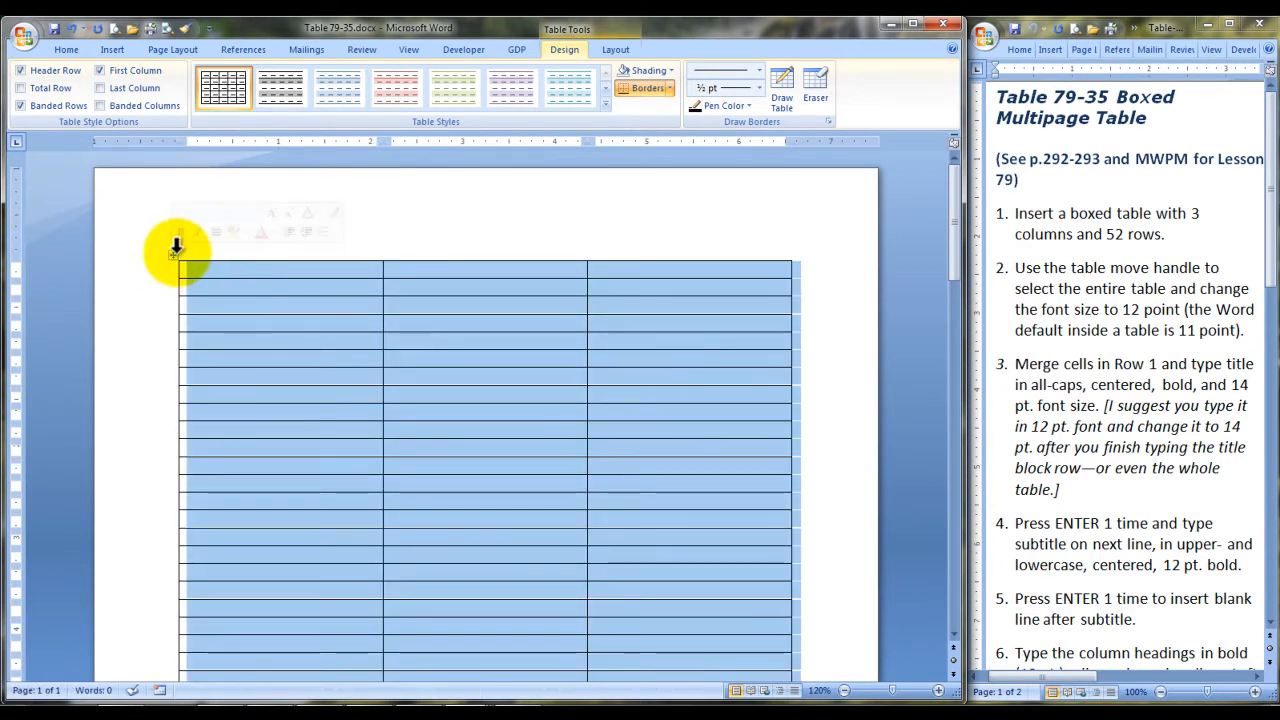
click(257, 211)
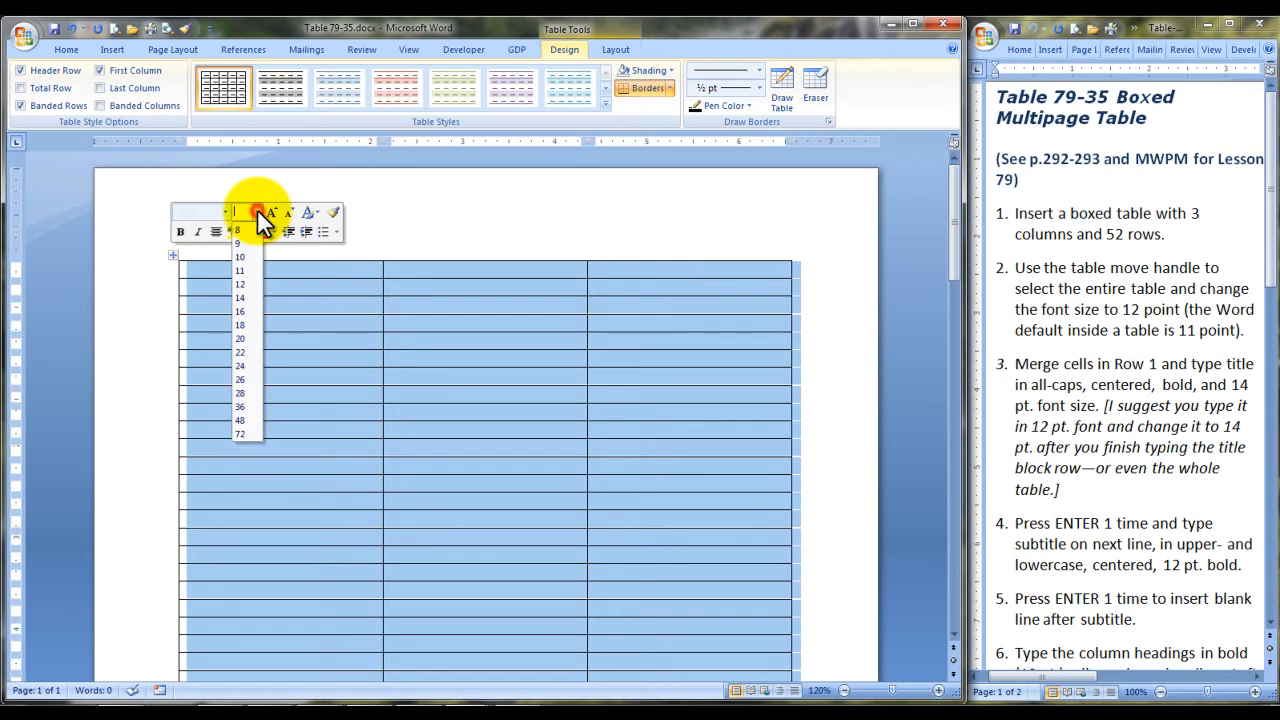
click(243, 283)
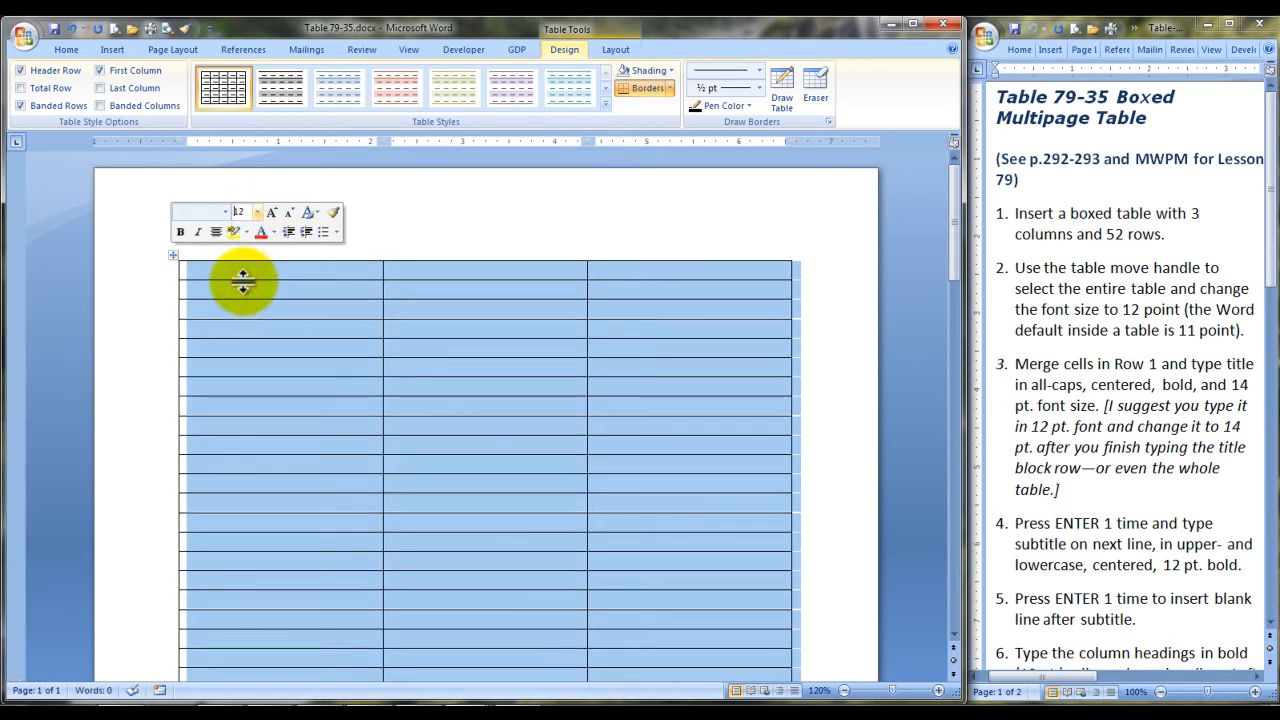
Merge all the cells in the table's first row into one cell.
click(145, 270)
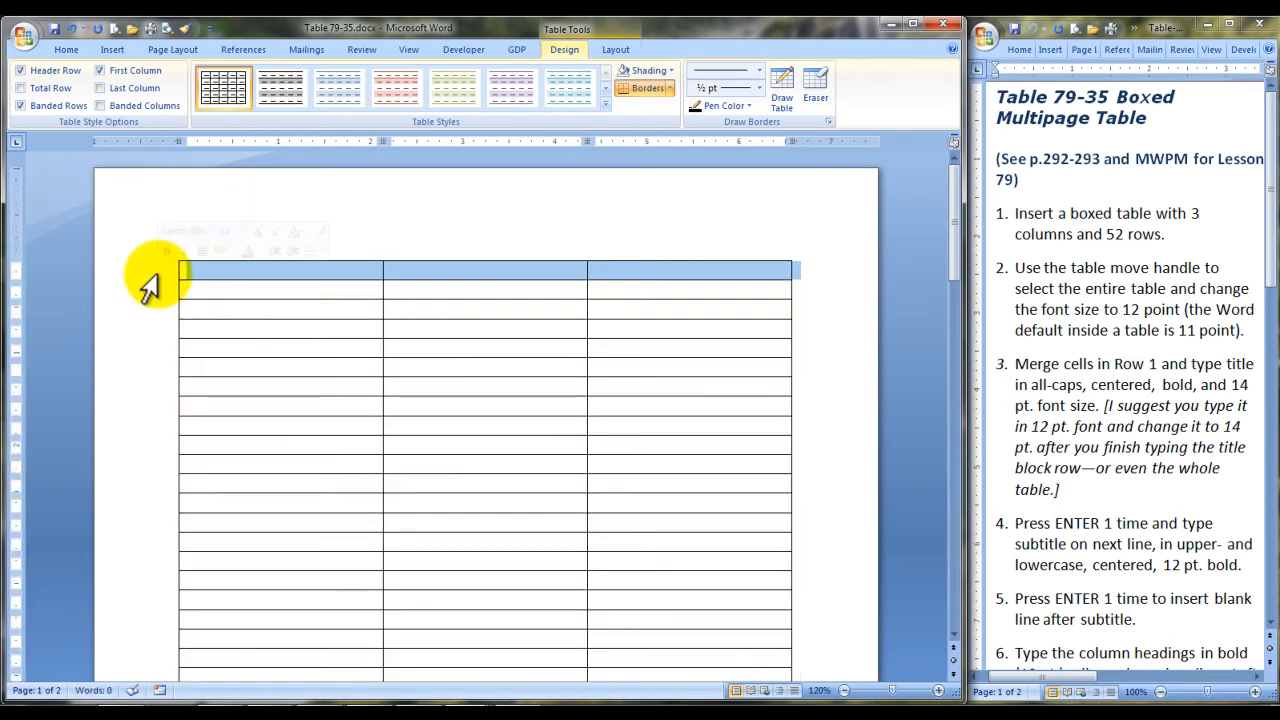
click(617, 48)
click(302, 90)
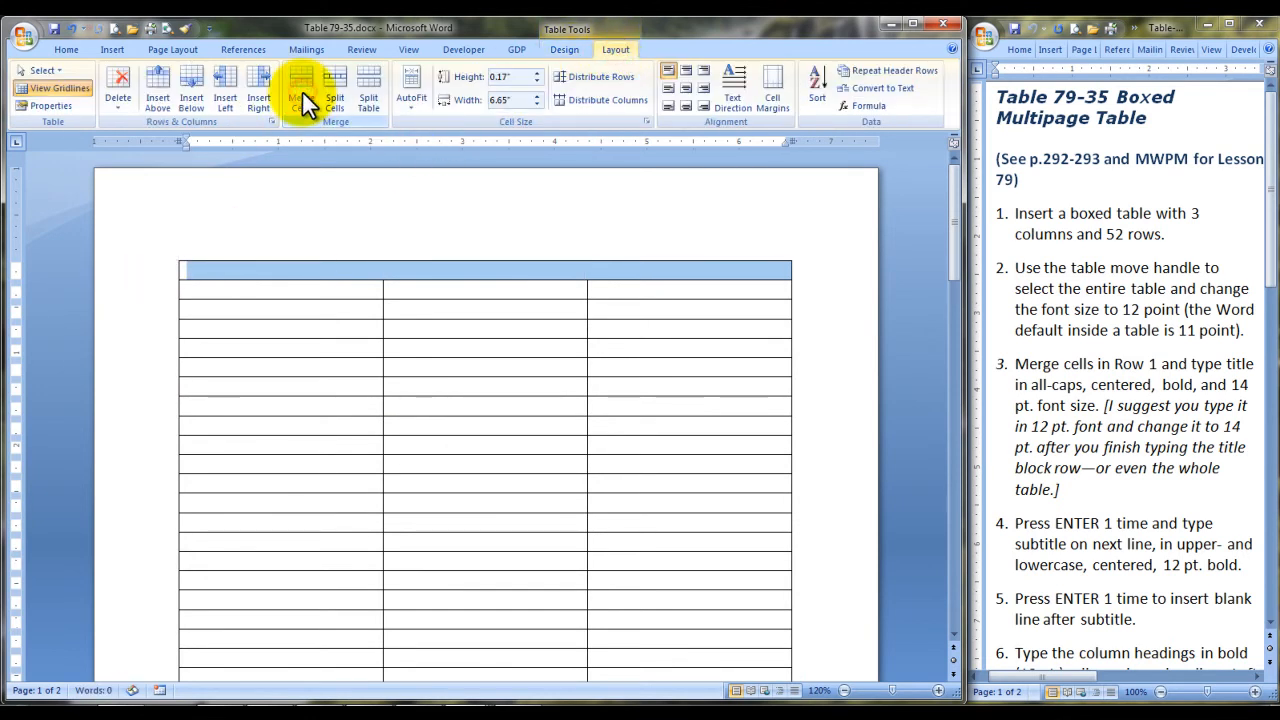
Enter the centered, bold title "50 LONGEST RIVERS OF THE WORLD" in the merged first row.
click(288, 272)
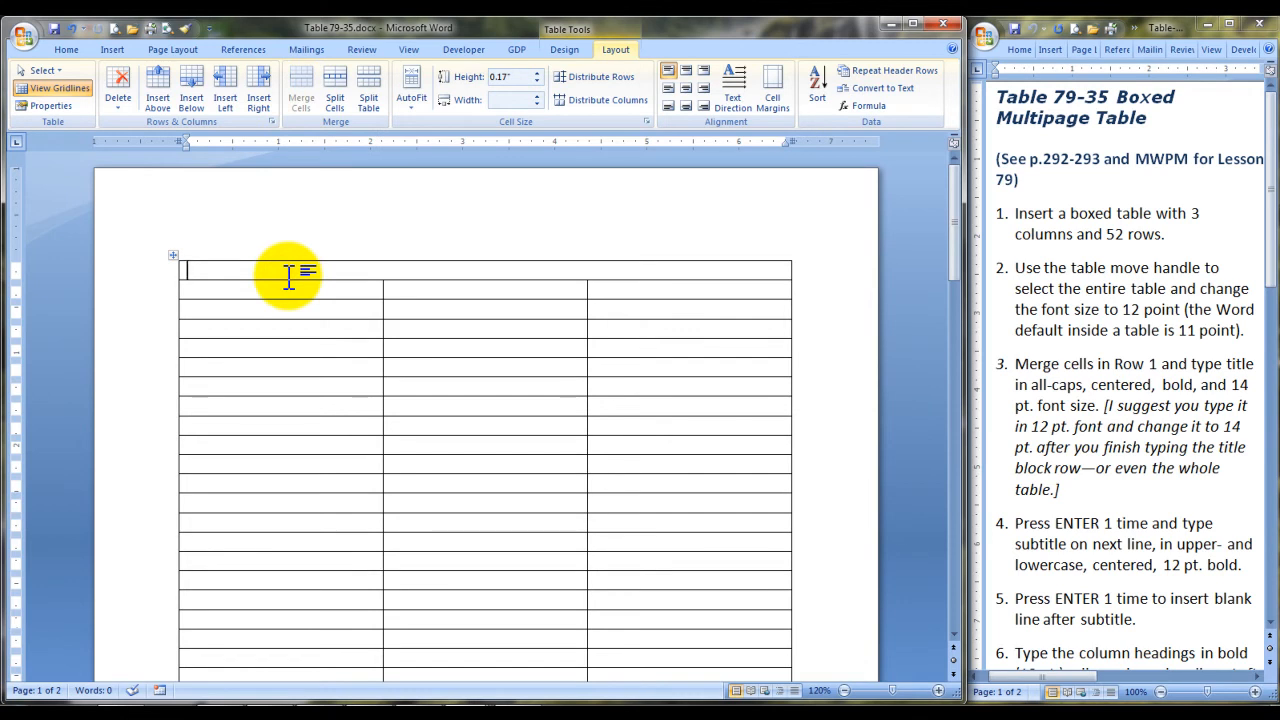
key(ctrl+e)
text(50 LONG)
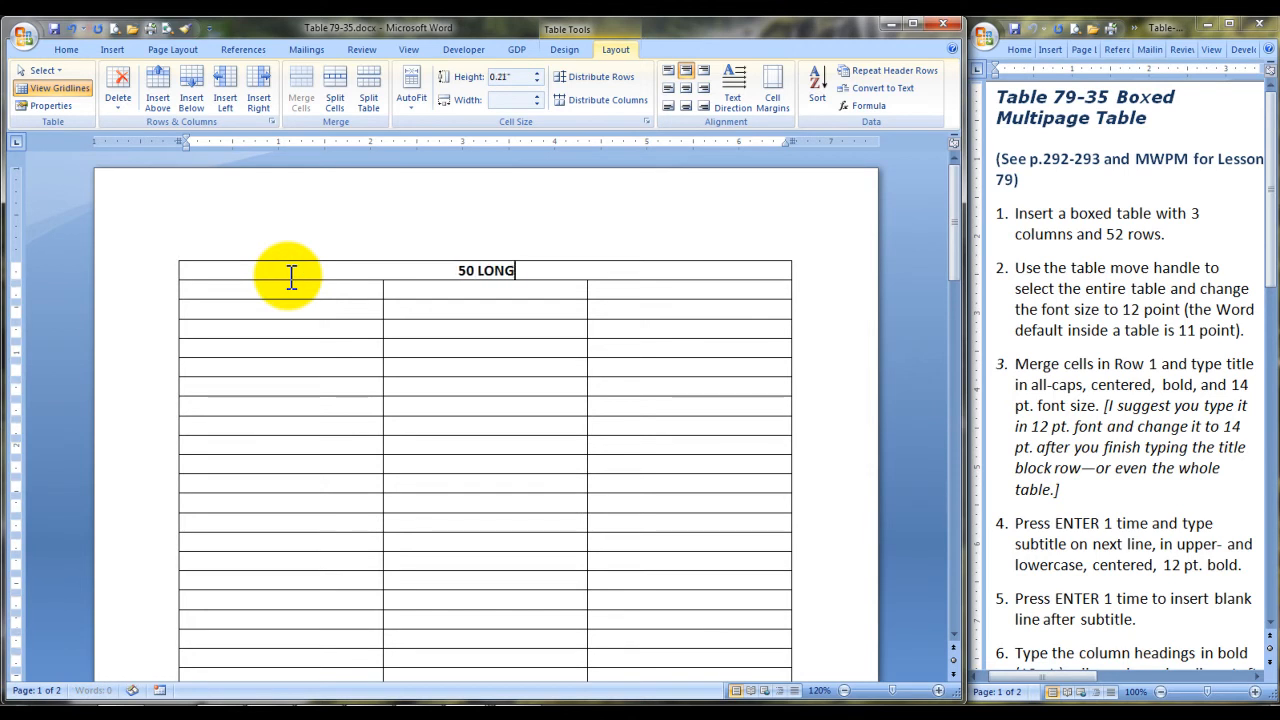
text(EST RIVERS OF THE W)
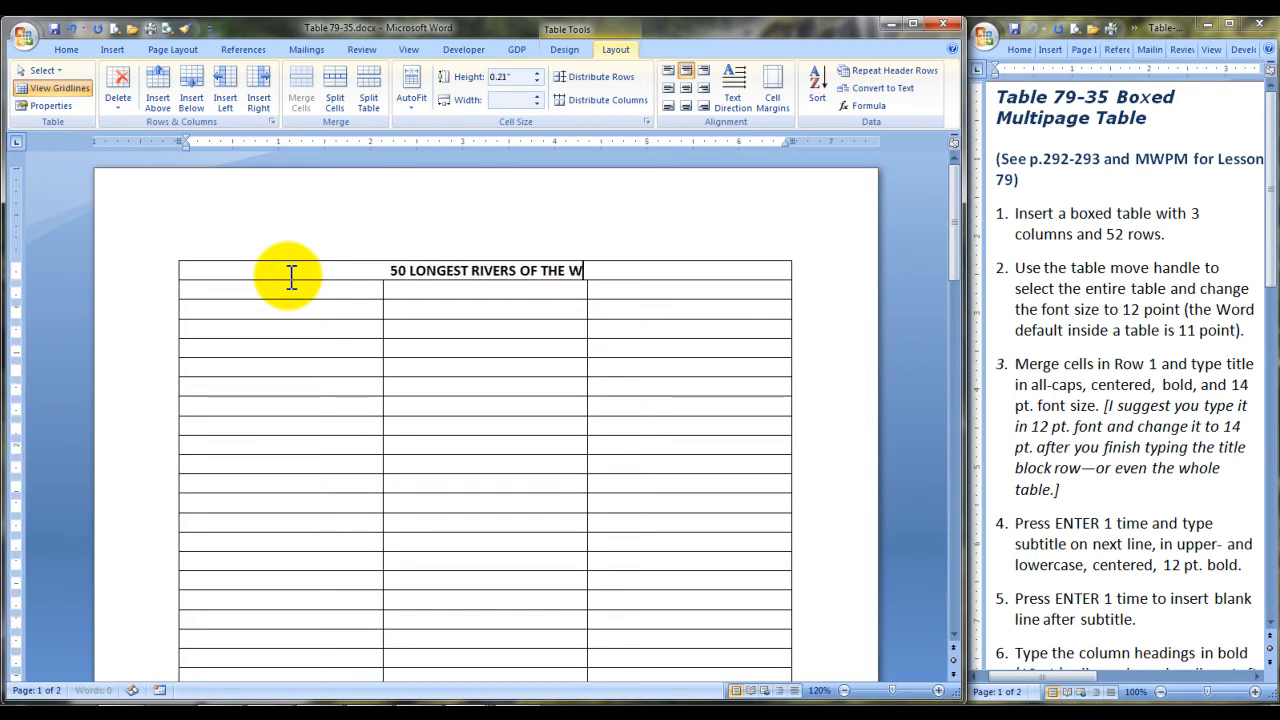
text(ORLD)
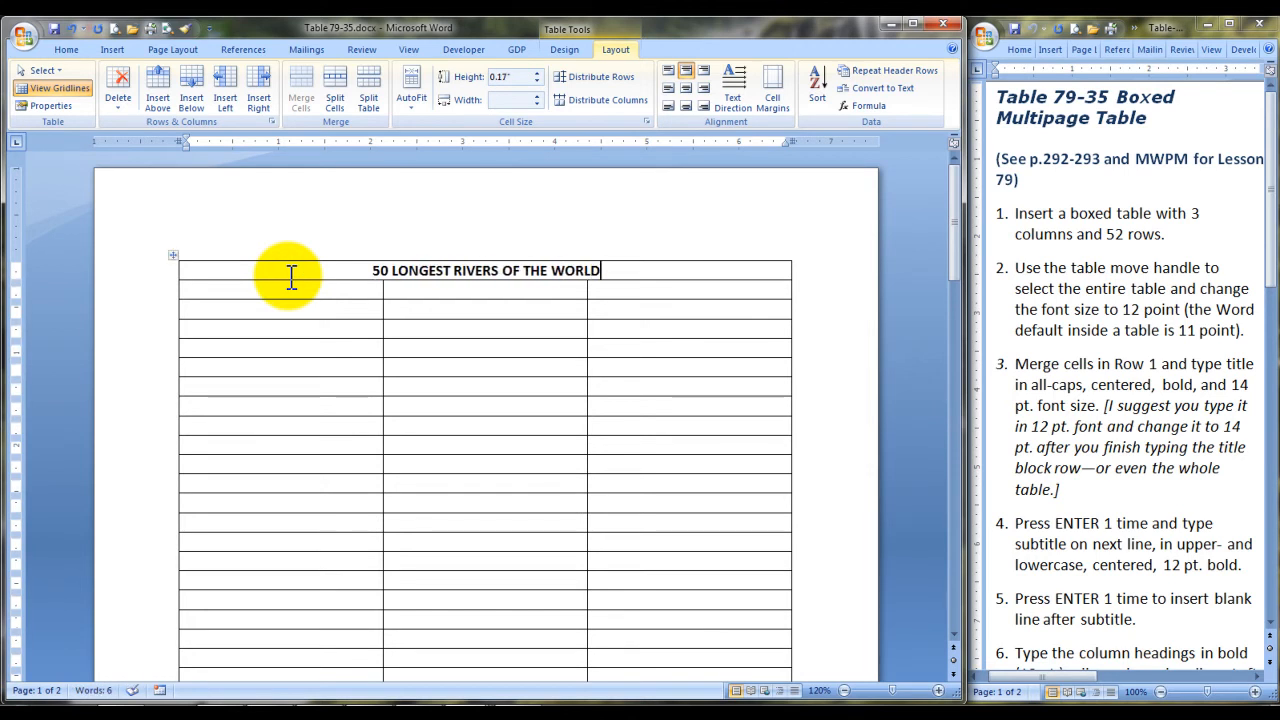
Add the subtitle "(Miles rounded to nearest 10)" on a new line under the title, followed by a blank line.
key(Return)
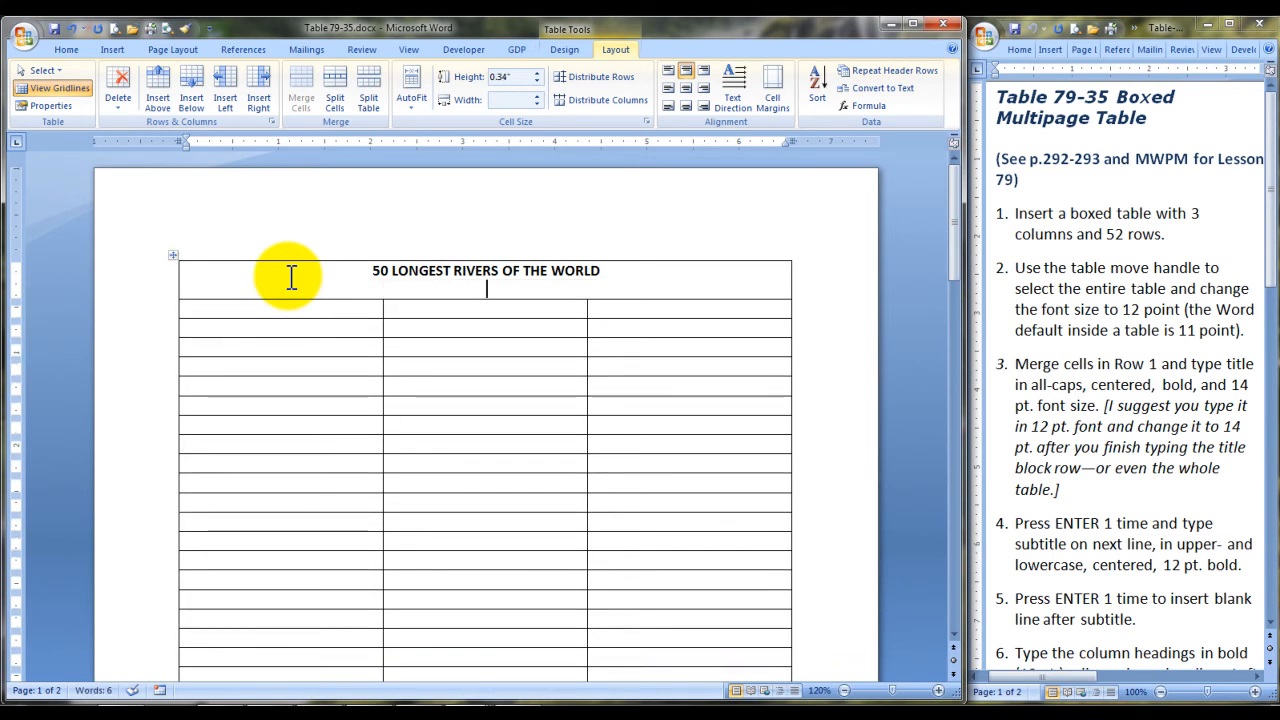
text((Miles)
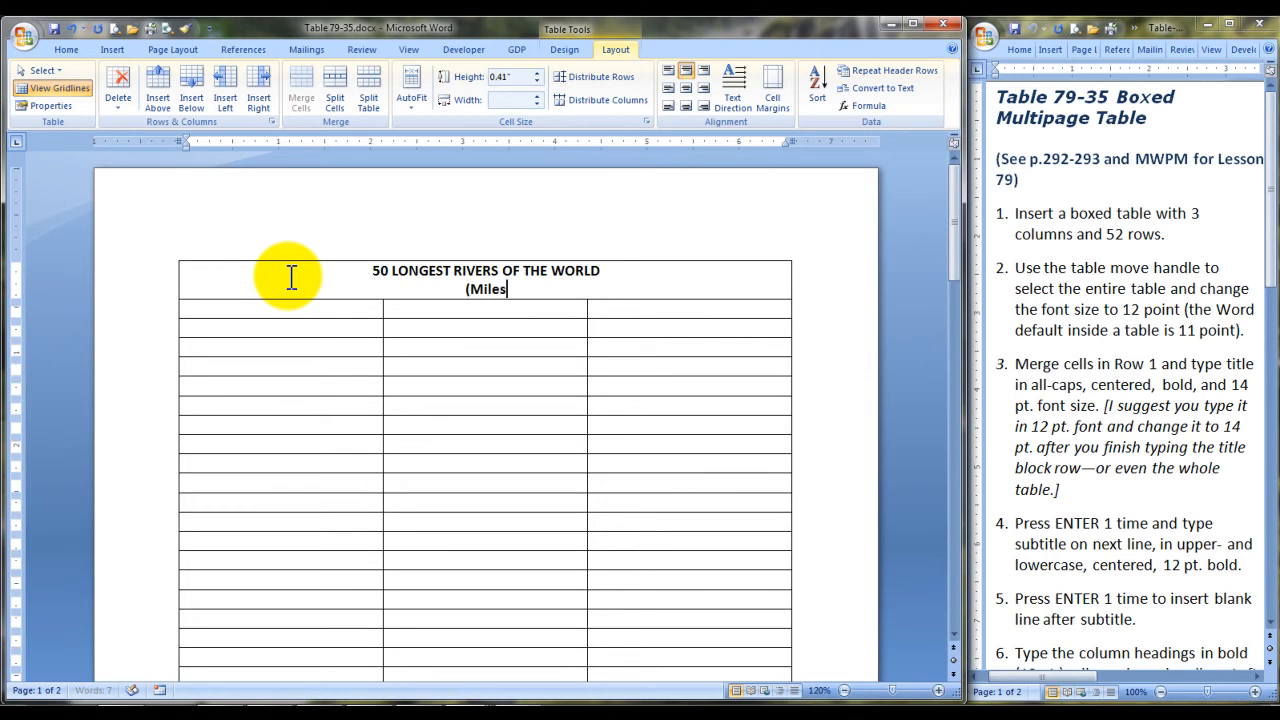
text( rounded to)
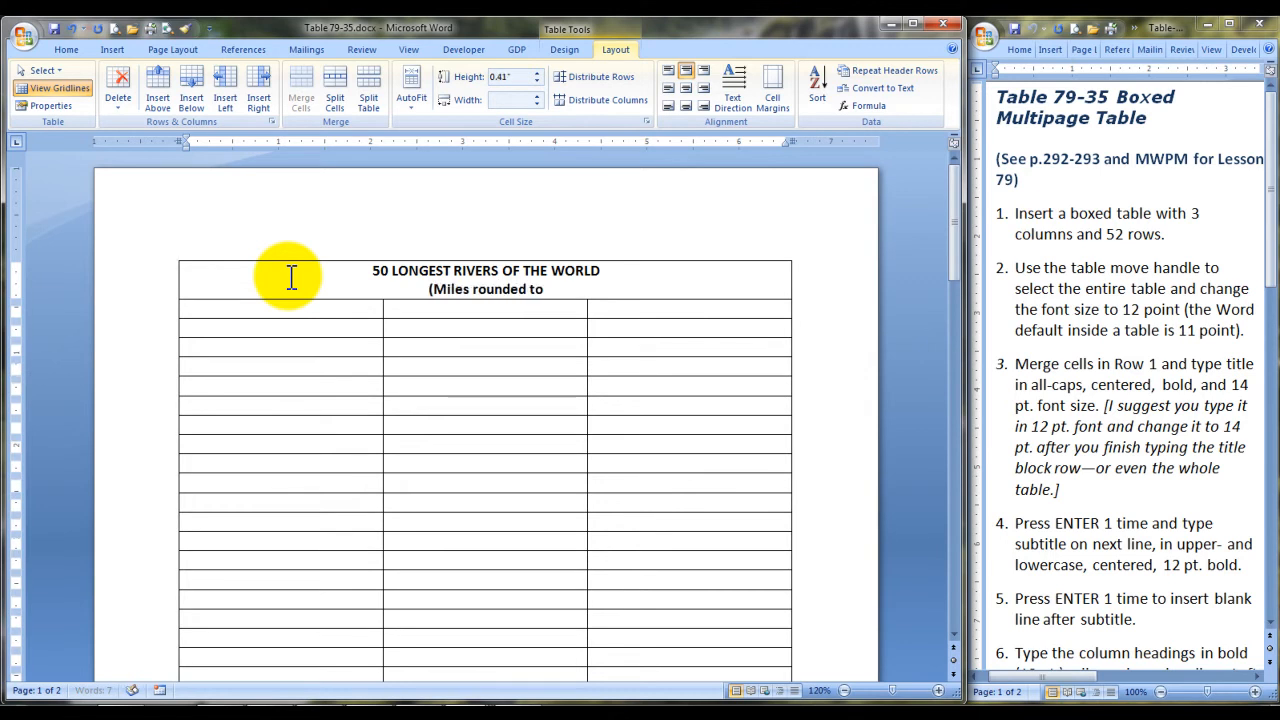
text( nearest 10))
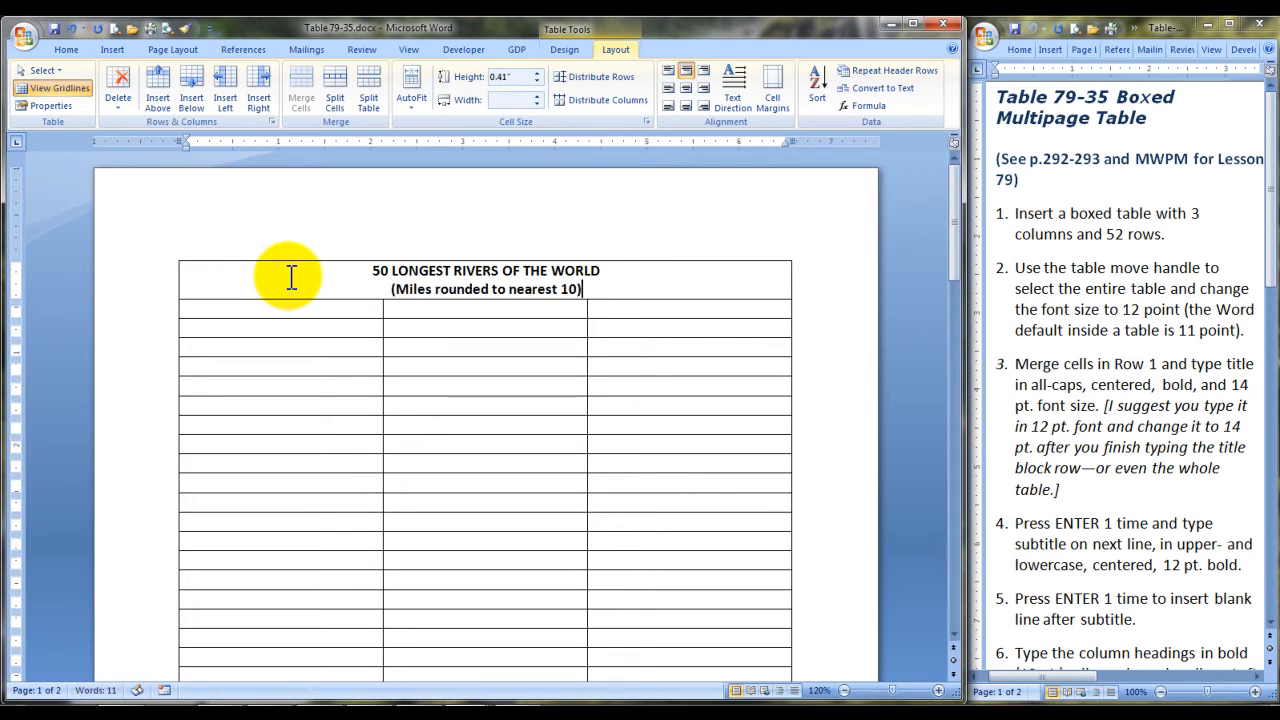
key(Return)
Set the font size of the title line "50 LONGEST RIVERS OF THE WORLD" to 14 points.
drag(372, 271, 593, 277)
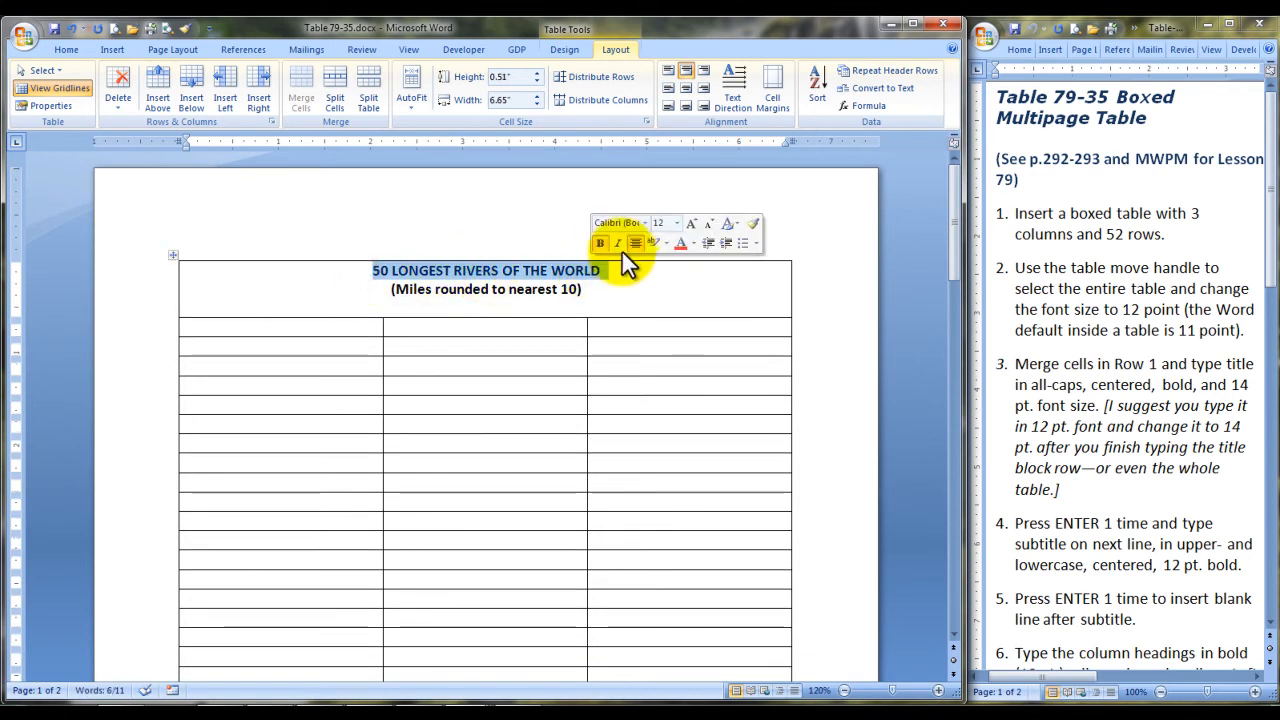
click(677, 223)
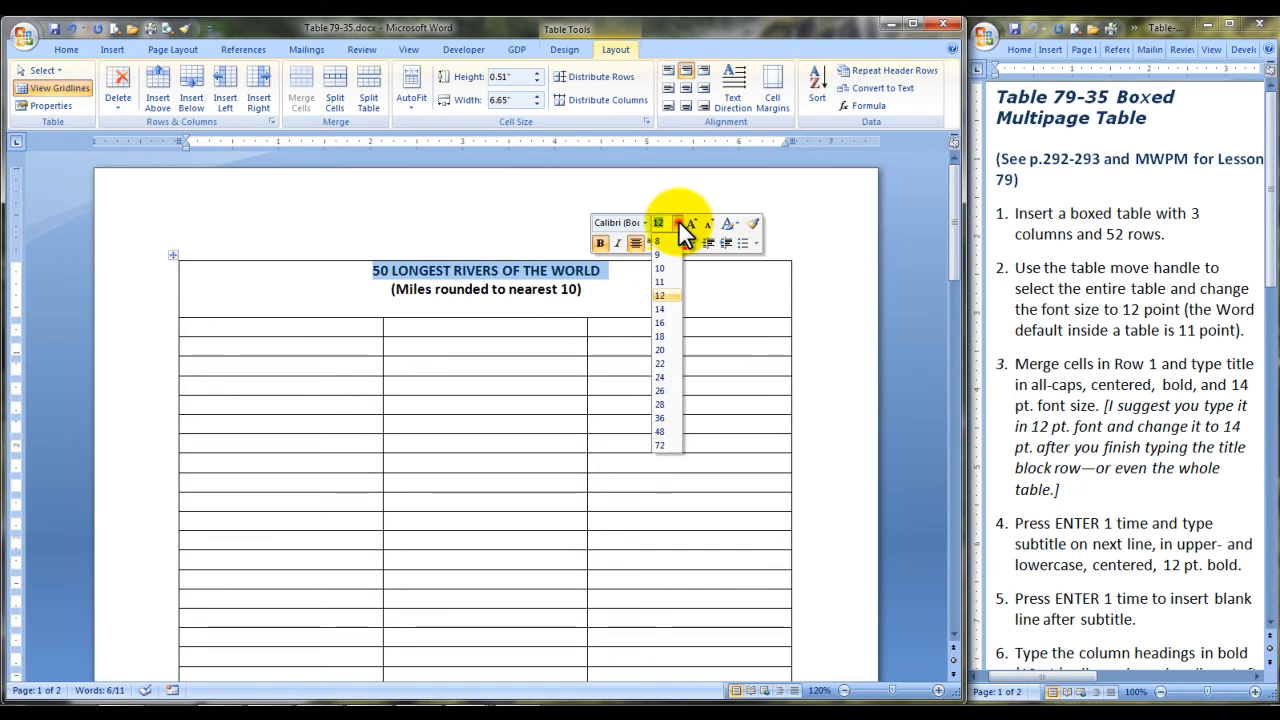
click(665, 309)
Apply bold formatting to the entire second row of the table, following the column heading instructions.
drag(1270, 248, 1270, 300)
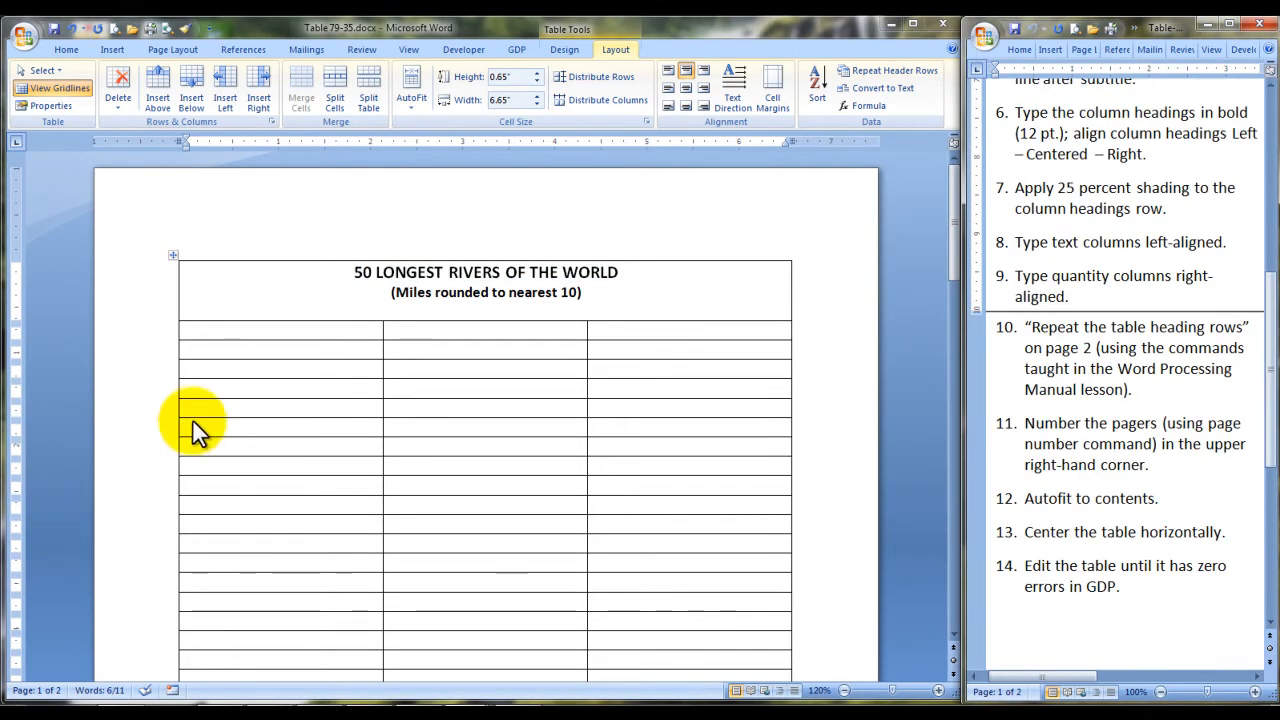
click(241, 333)
click(241, 332)
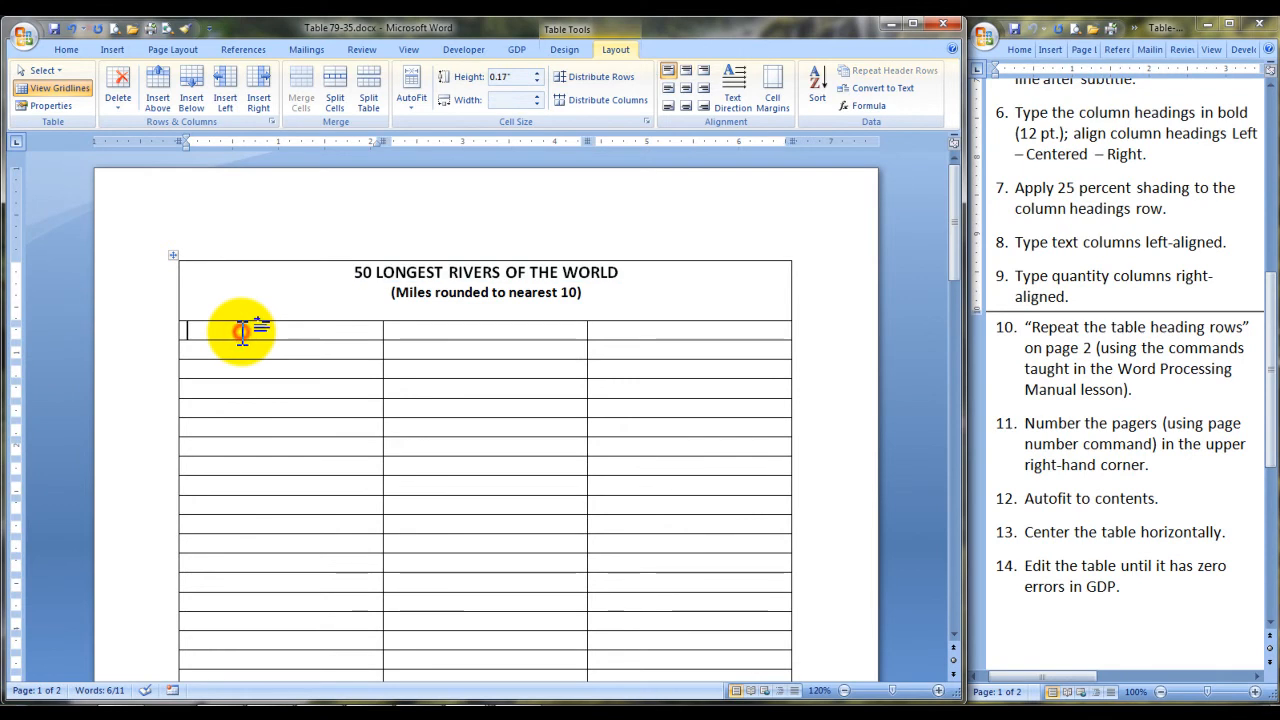
click(148, 338)
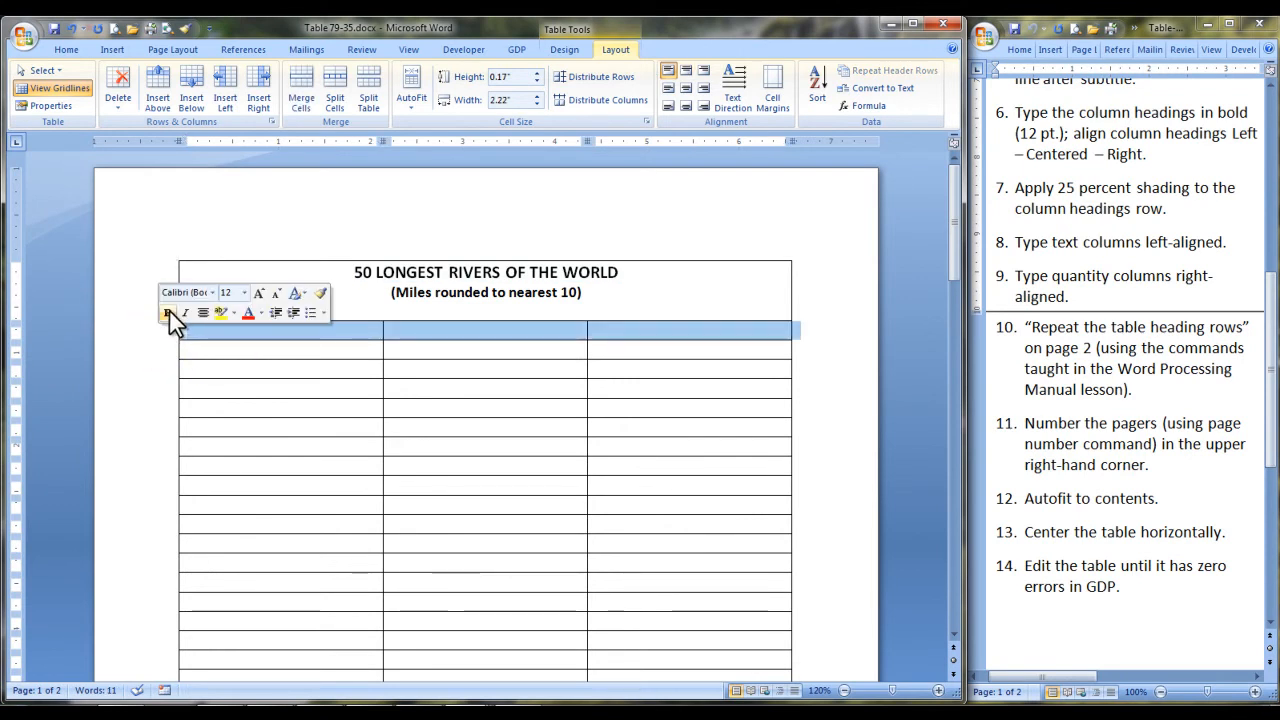
click(166, 313)
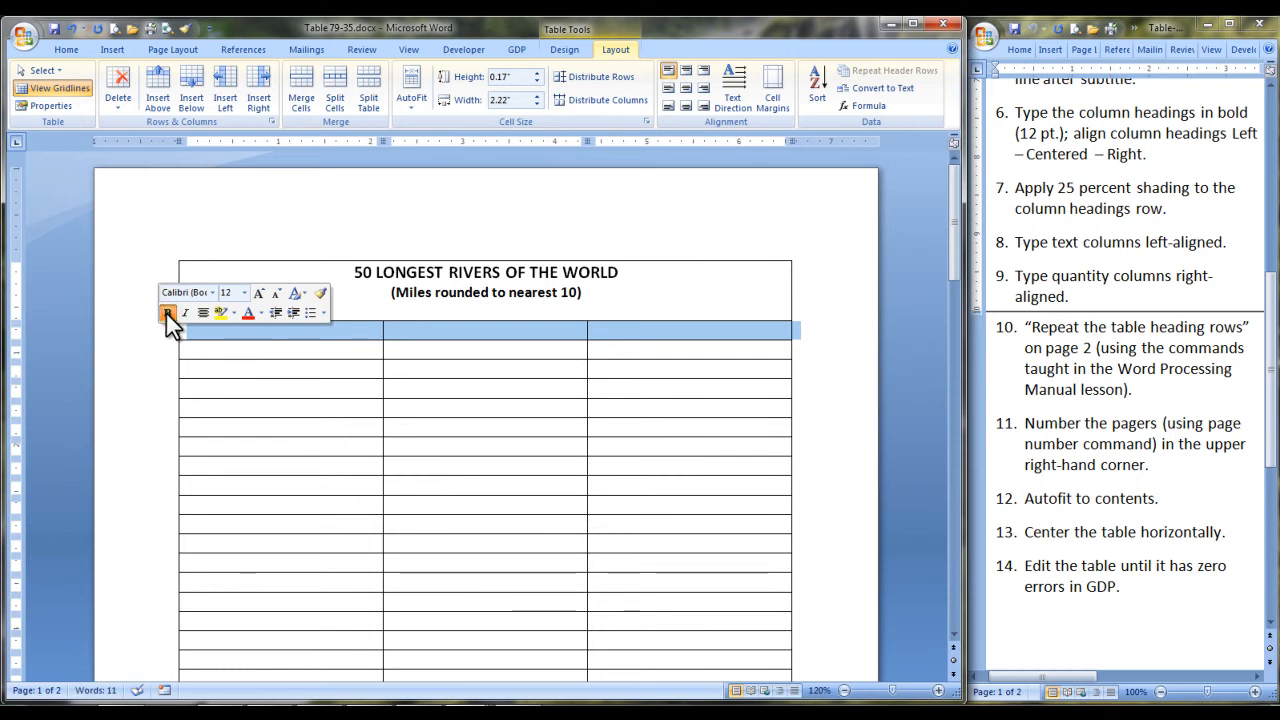
Enter the column headings River, Outflow and Miles across the table's second row.
click(227, 333)
text(River)
key(Tab)
text(Outflow)
key(Tab)
text(Miles)
key(Tab)
Leave the River heading left-aligned, center the Outflow heading and right-align the Miles heading.
click(217, 331)
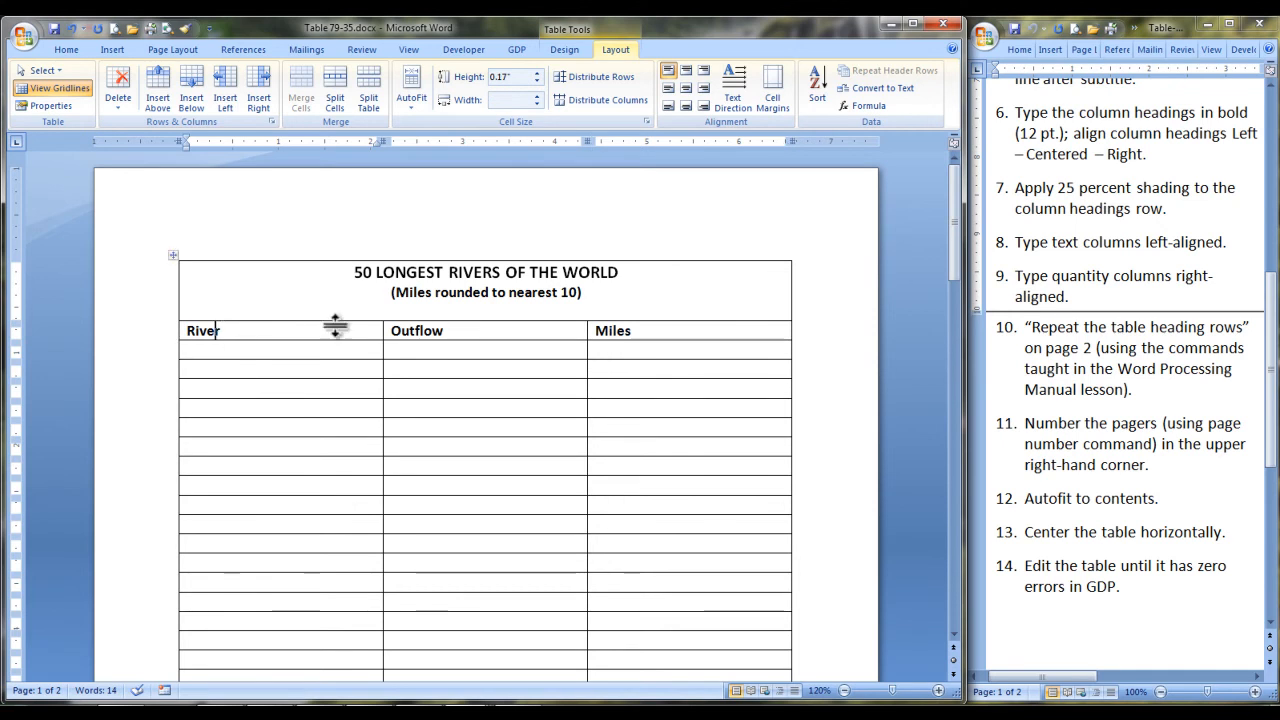
click(448, 334)
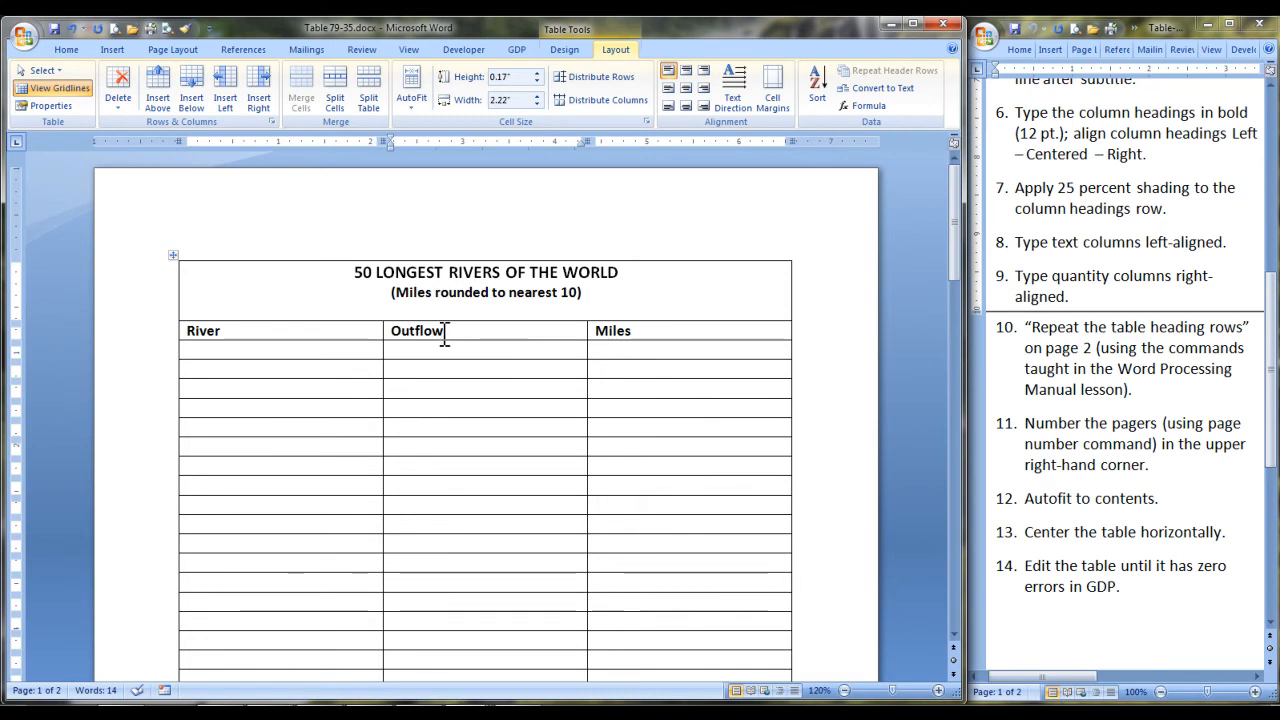
key(ctrl+e)
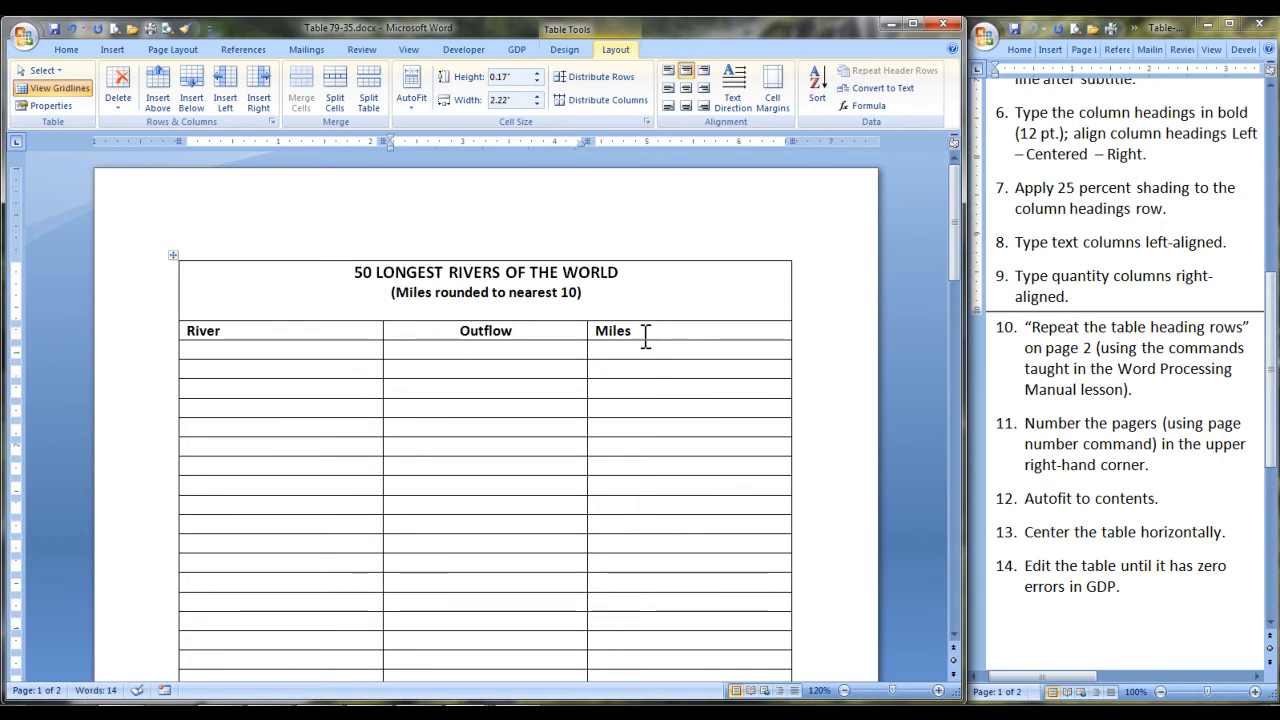
click(646, 334)
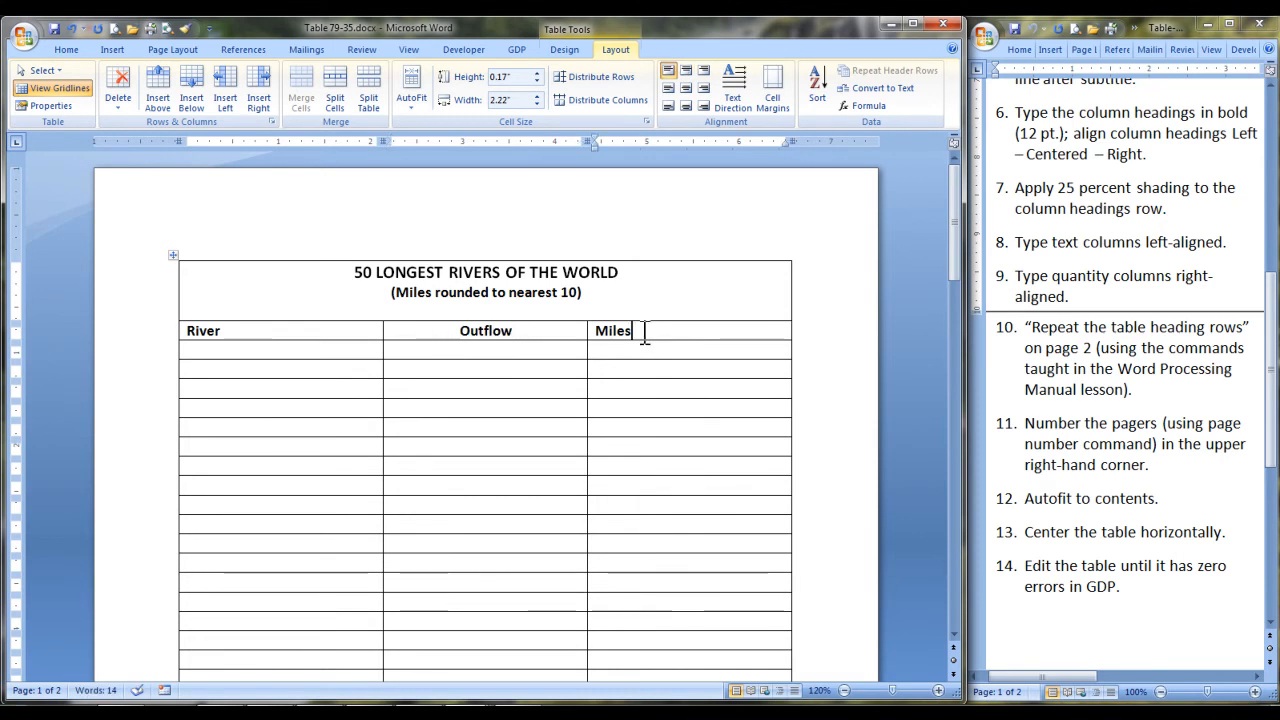
key(ctrl+r)
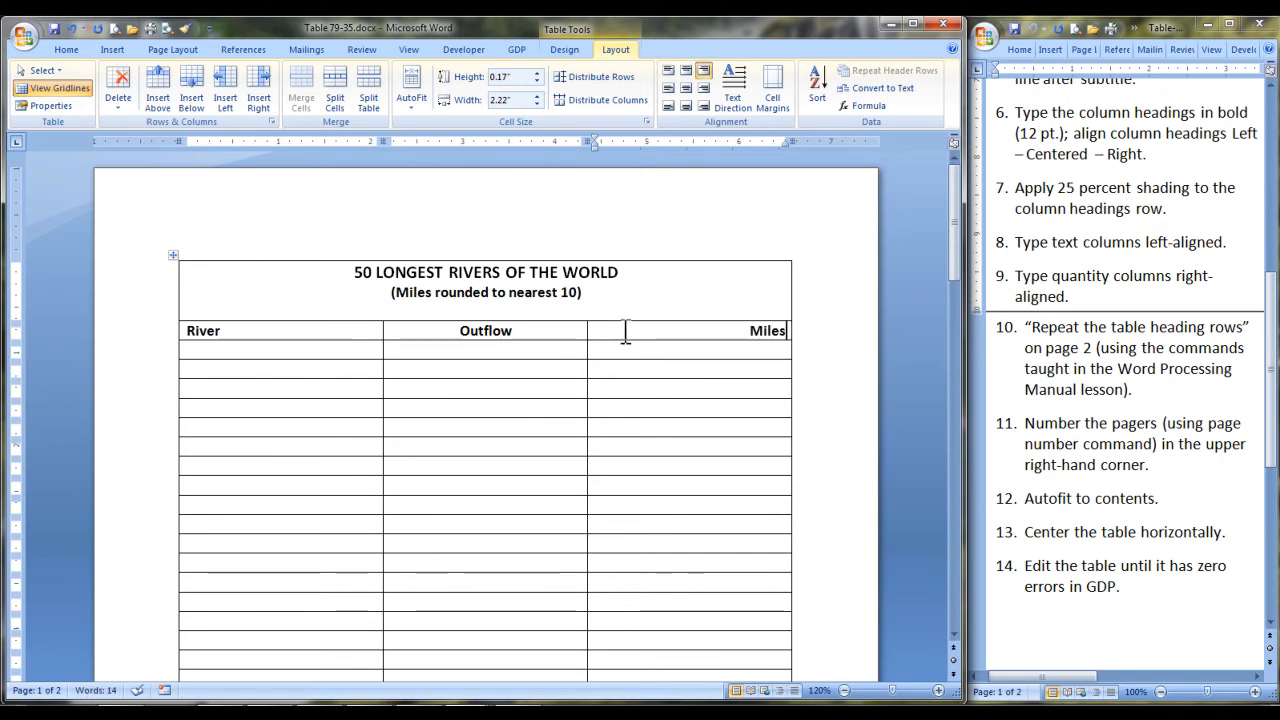
Paste the copied river data into the rows below the headings and right-align all the values in the Miles column.
click(287, 357)
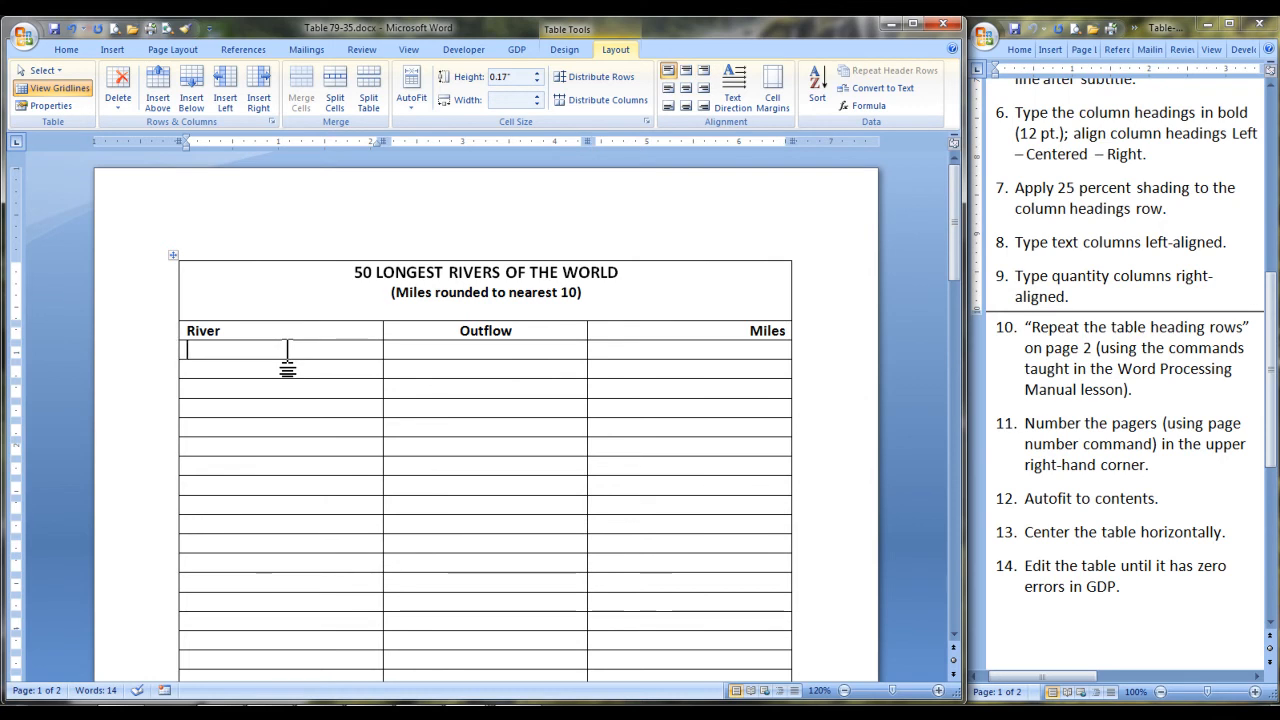
key(ctrl+v)
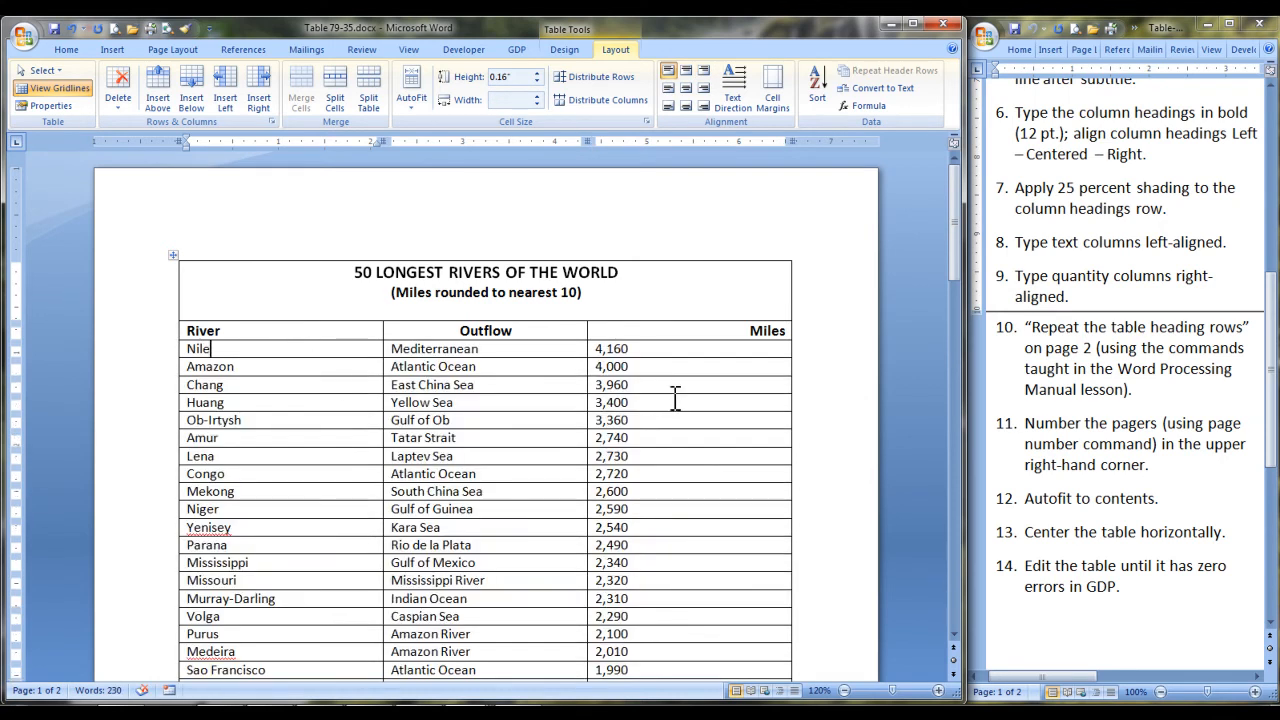
click(598, 349)
shift+click(722, 509)
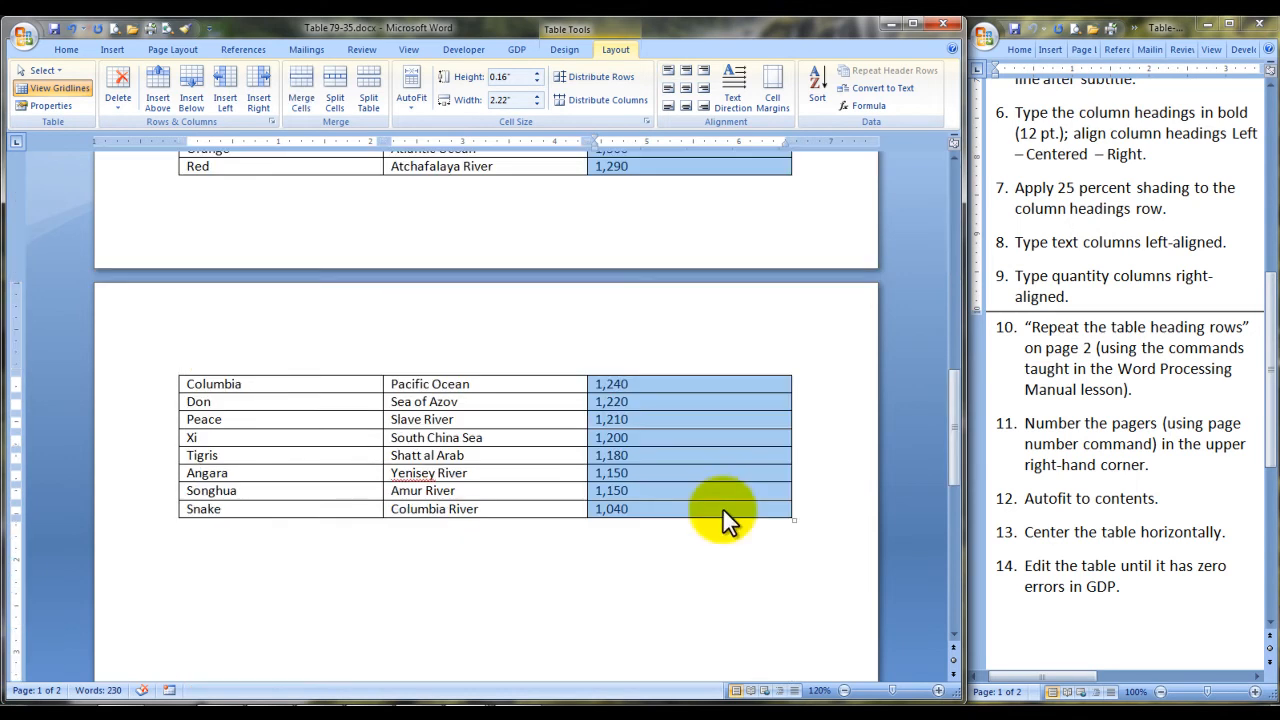
click(706, 88)
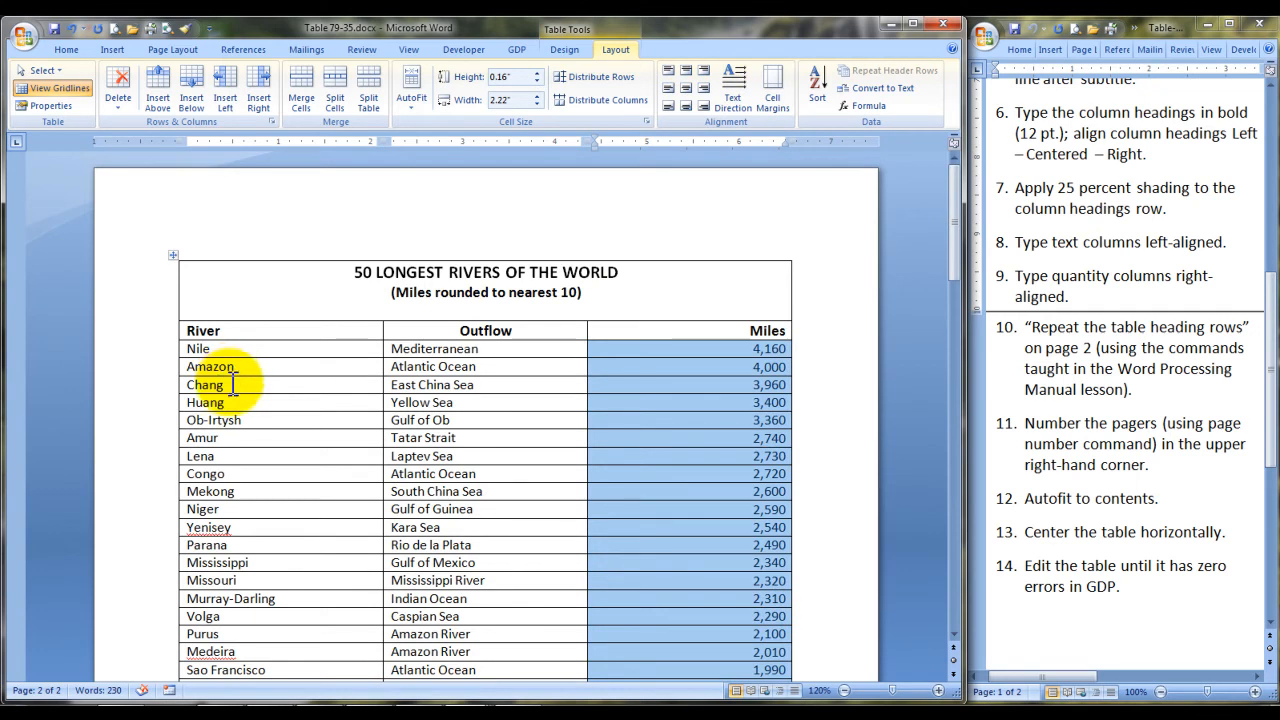
Shade the column headings row with White, Background 1, Darker 25%.
click(160, 333)
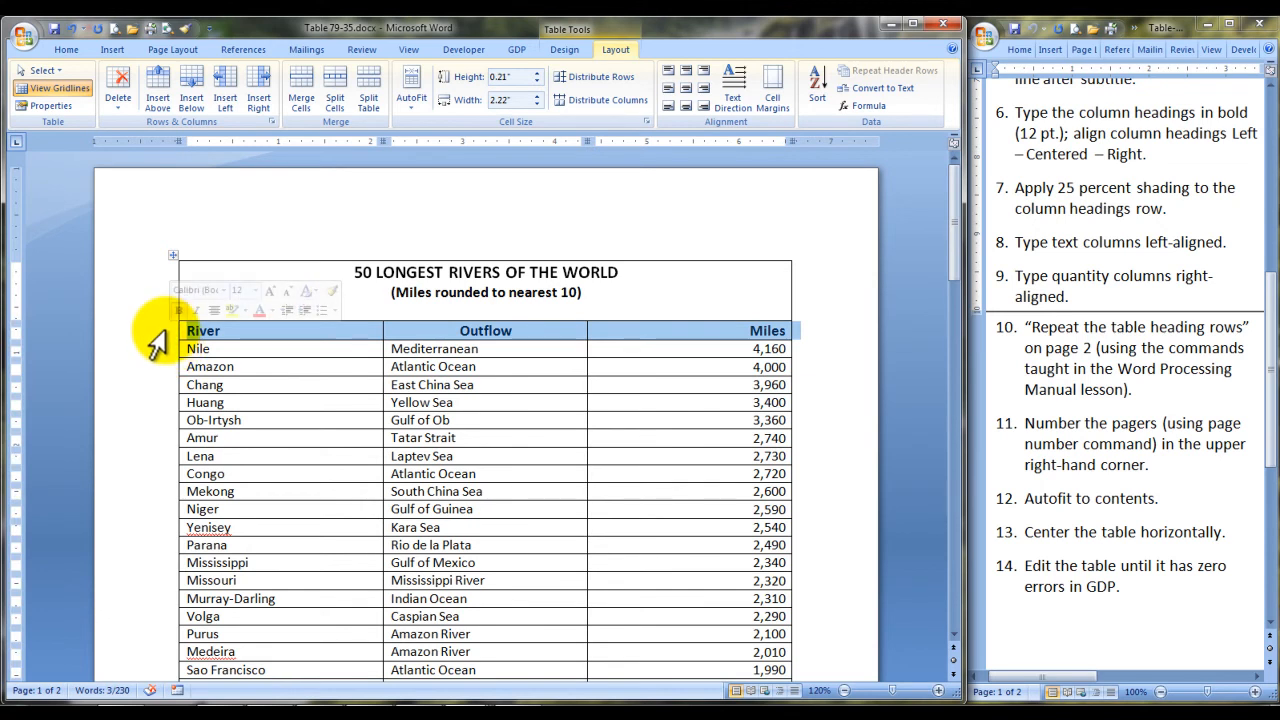
click(575, 50)
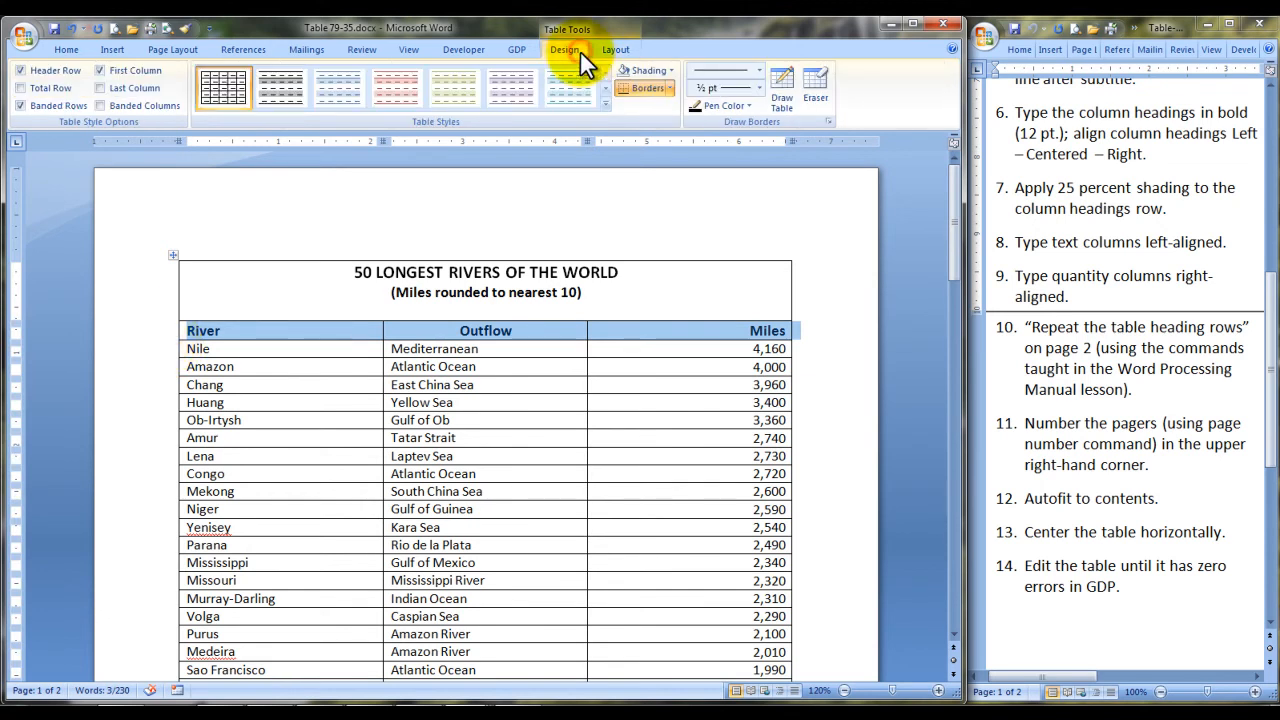
click(671, 70)
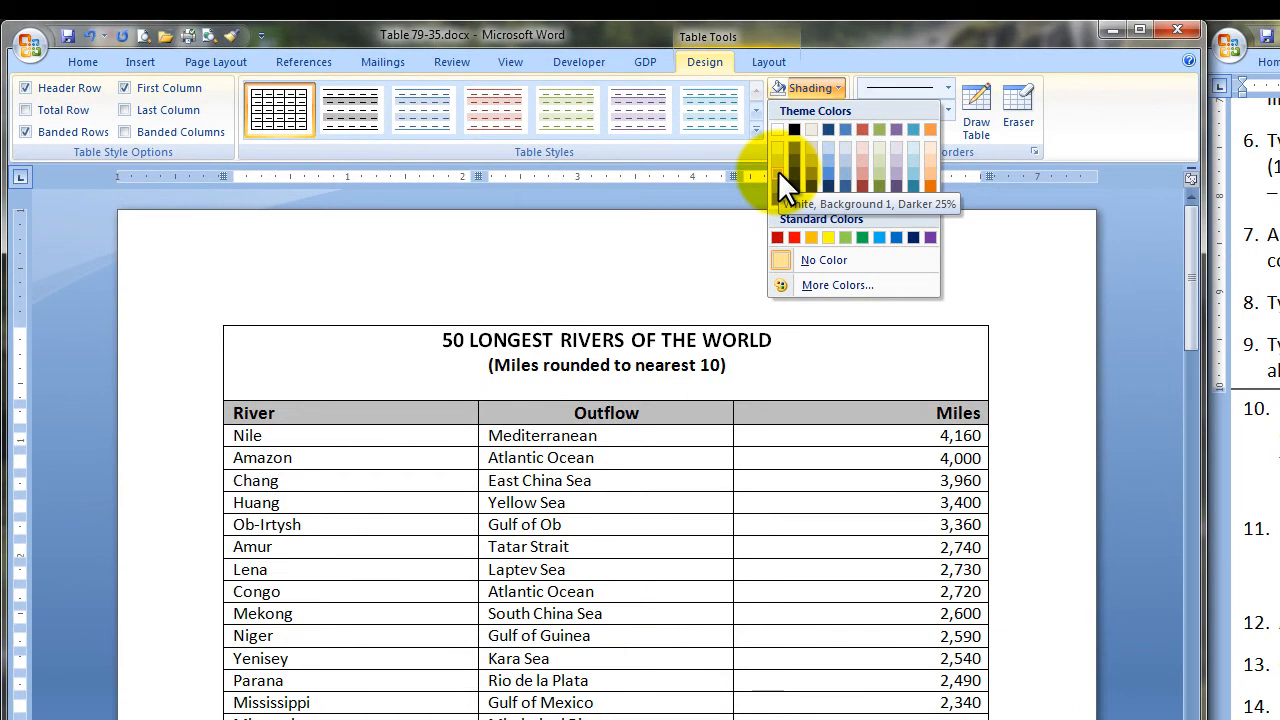
click(778, 170)
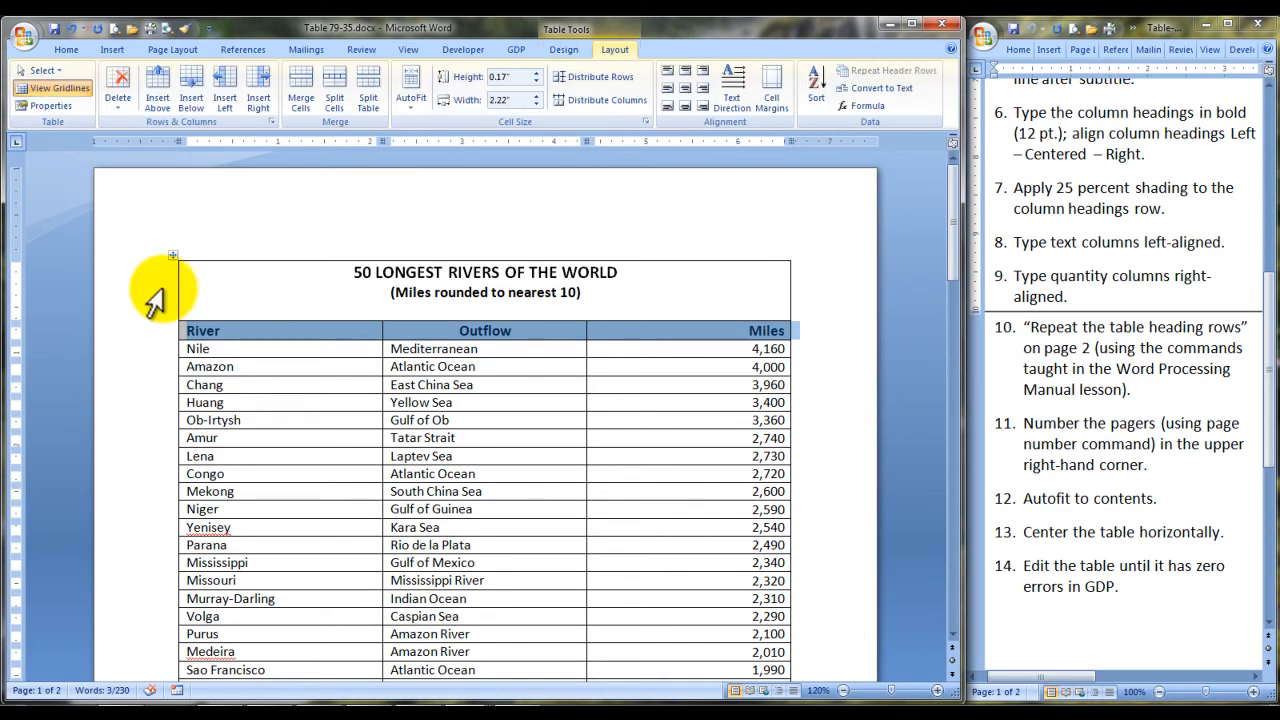
Set the title row and the column headings row to repeat as header rows on every page of the table.
drag(157, 289, 137, 340)
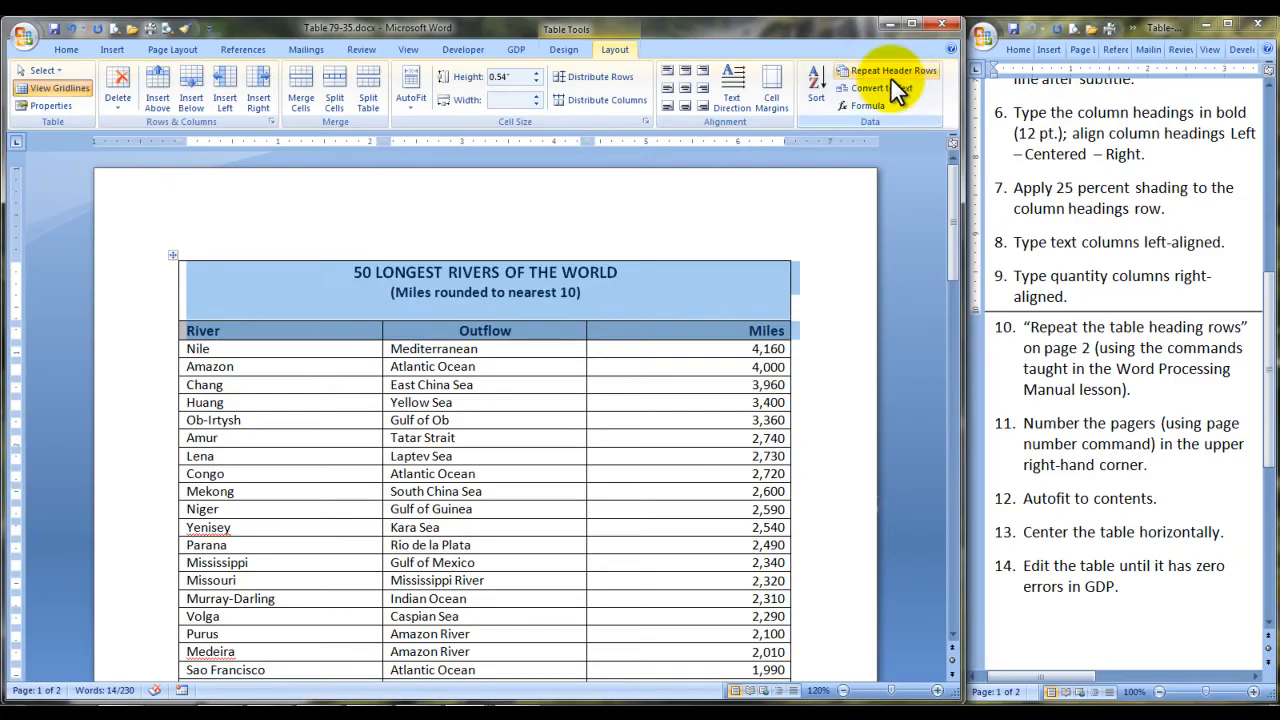
click(1175, 93)
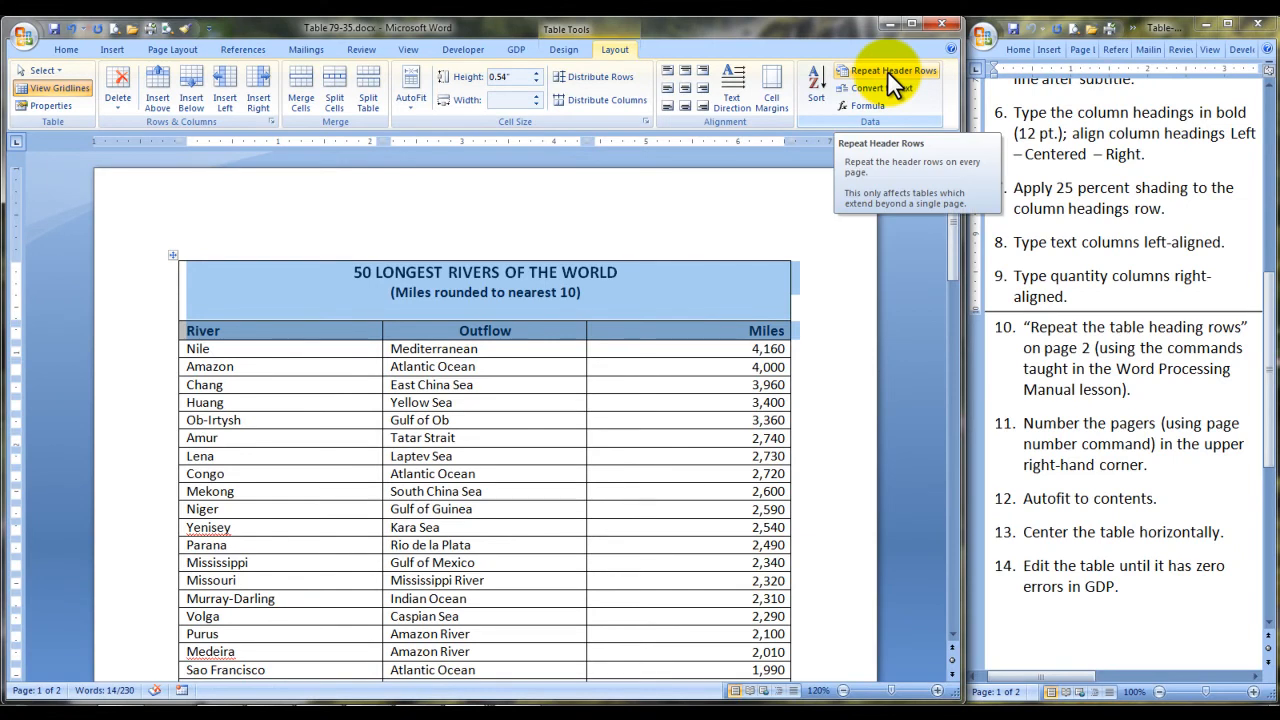
click(887, 70)
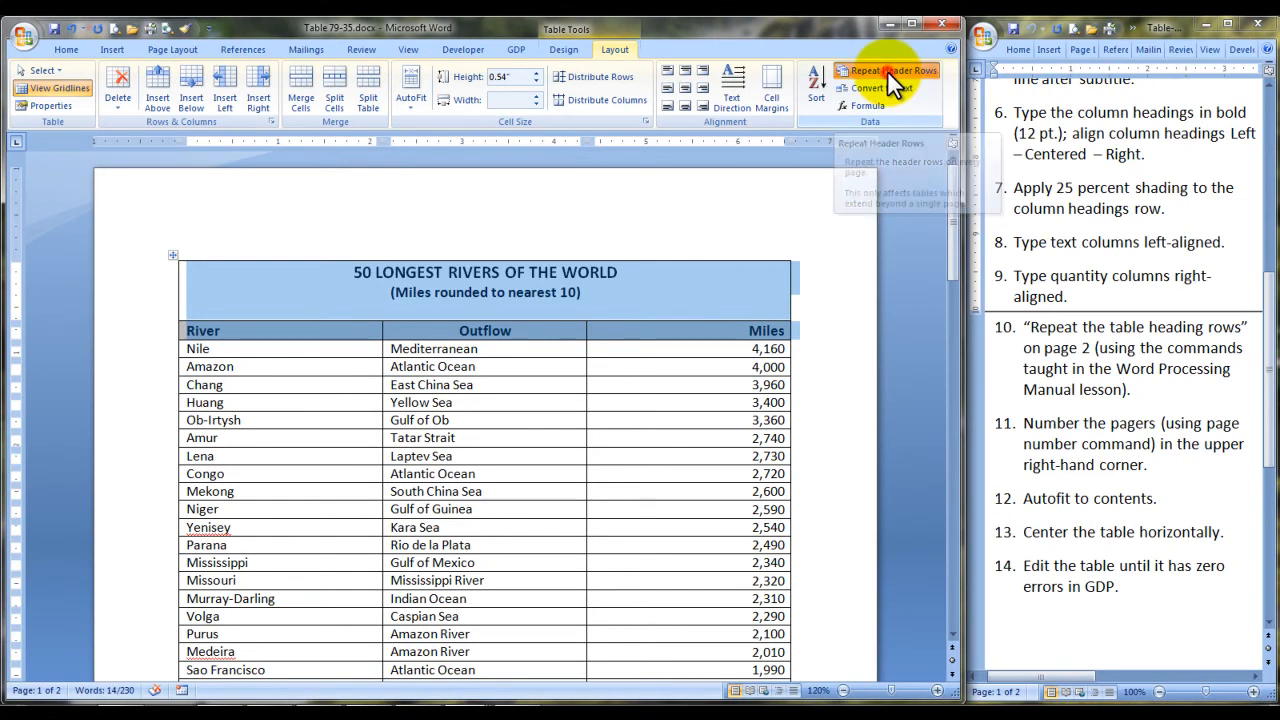
drag(955, 182, 956, 406)
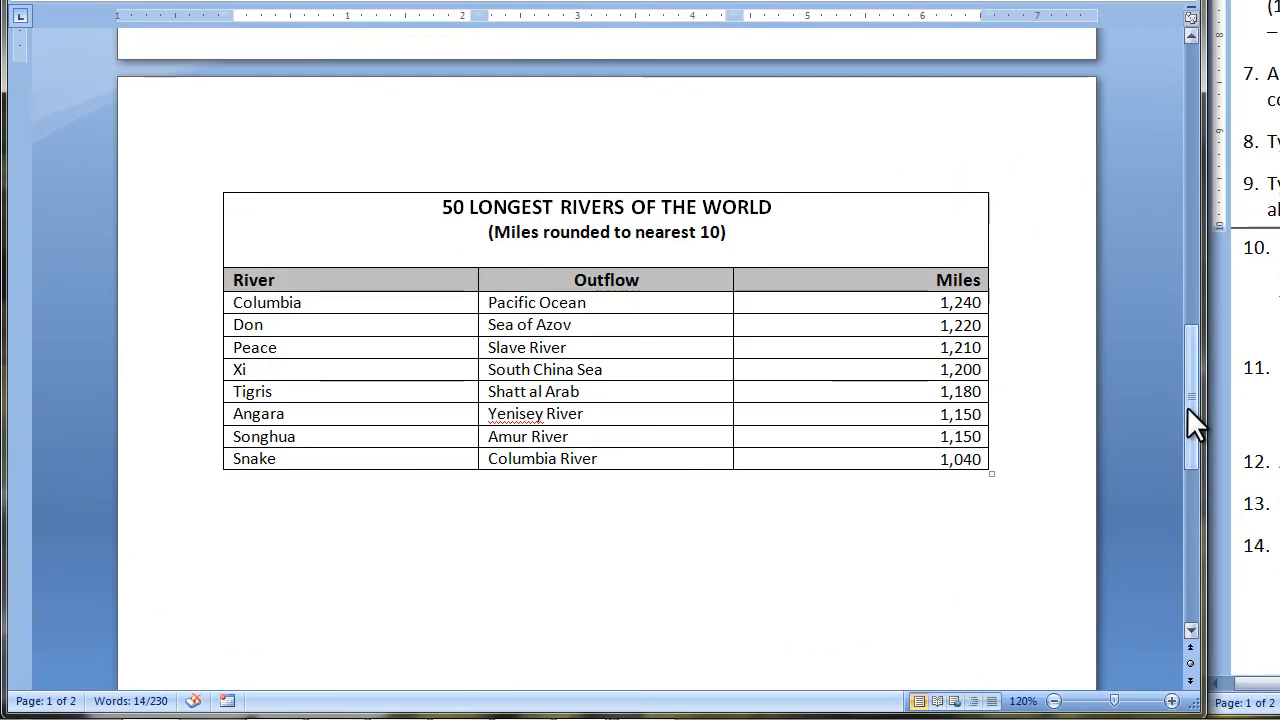
drag(1124, 423, 1122, 420)
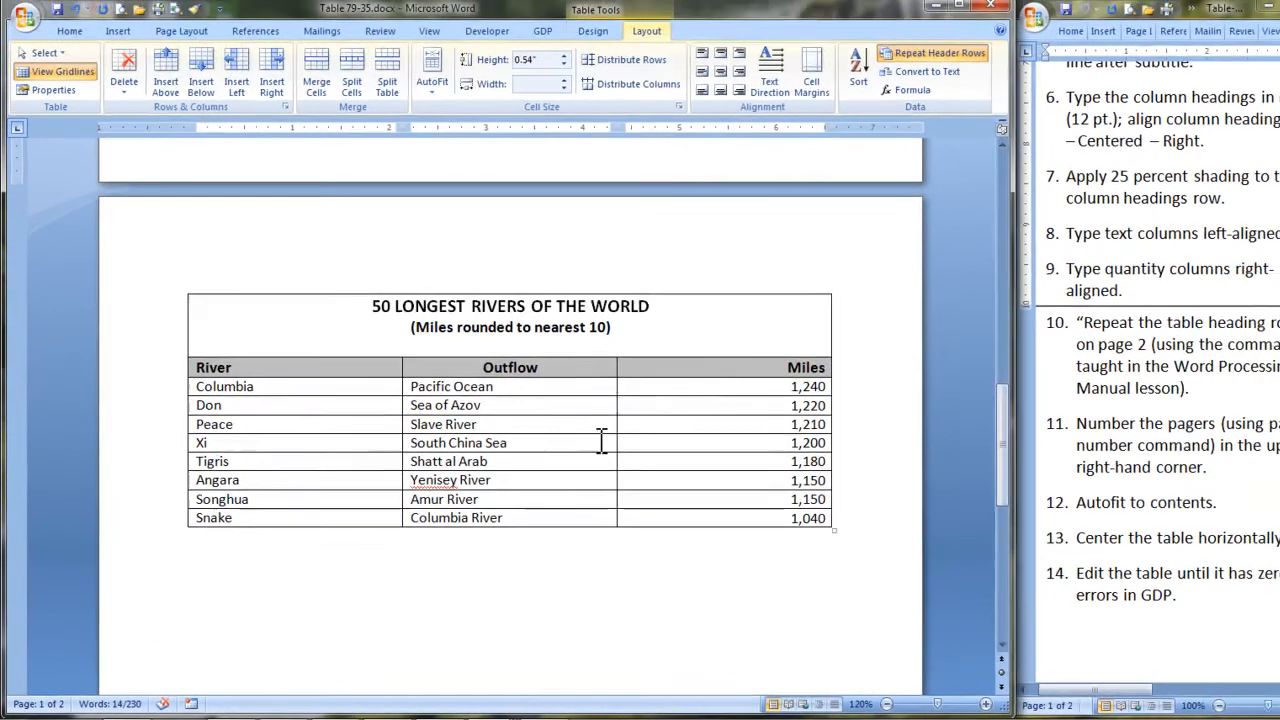
Number the pages in the upper right-hand corner with the Plain Number 3 style and return to the document body.
click(634, 412)
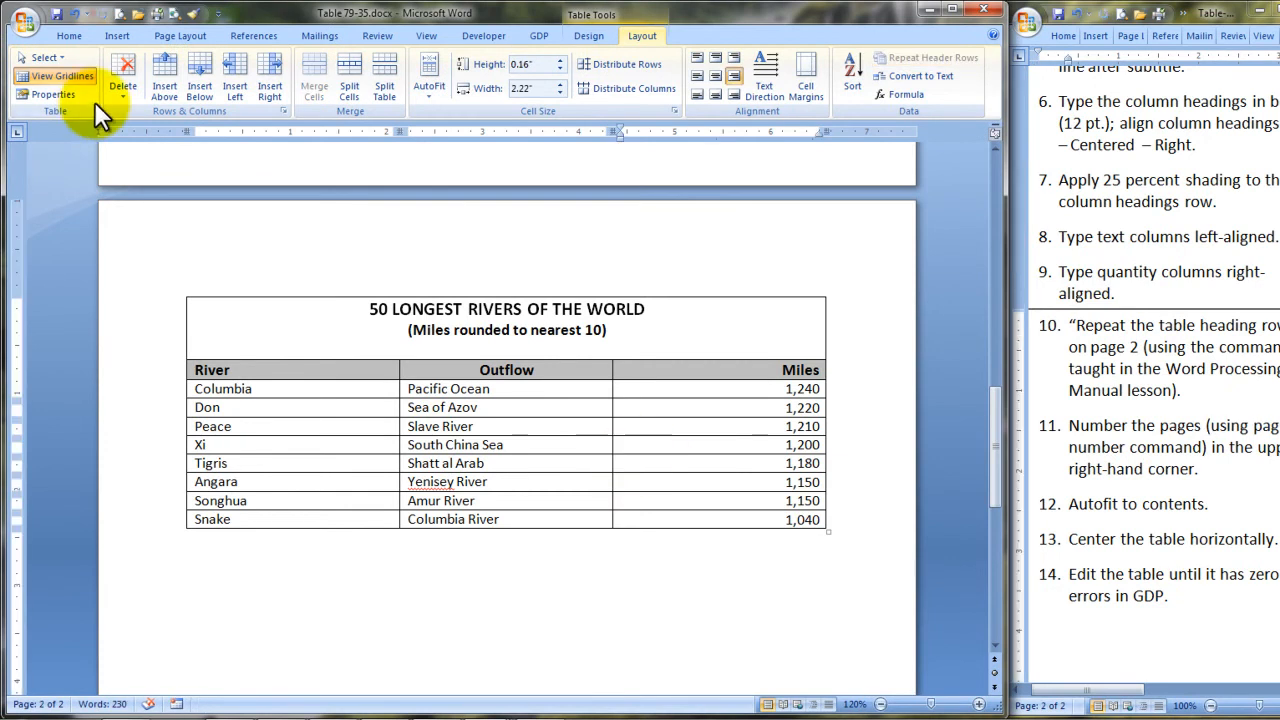
click(116, 36)
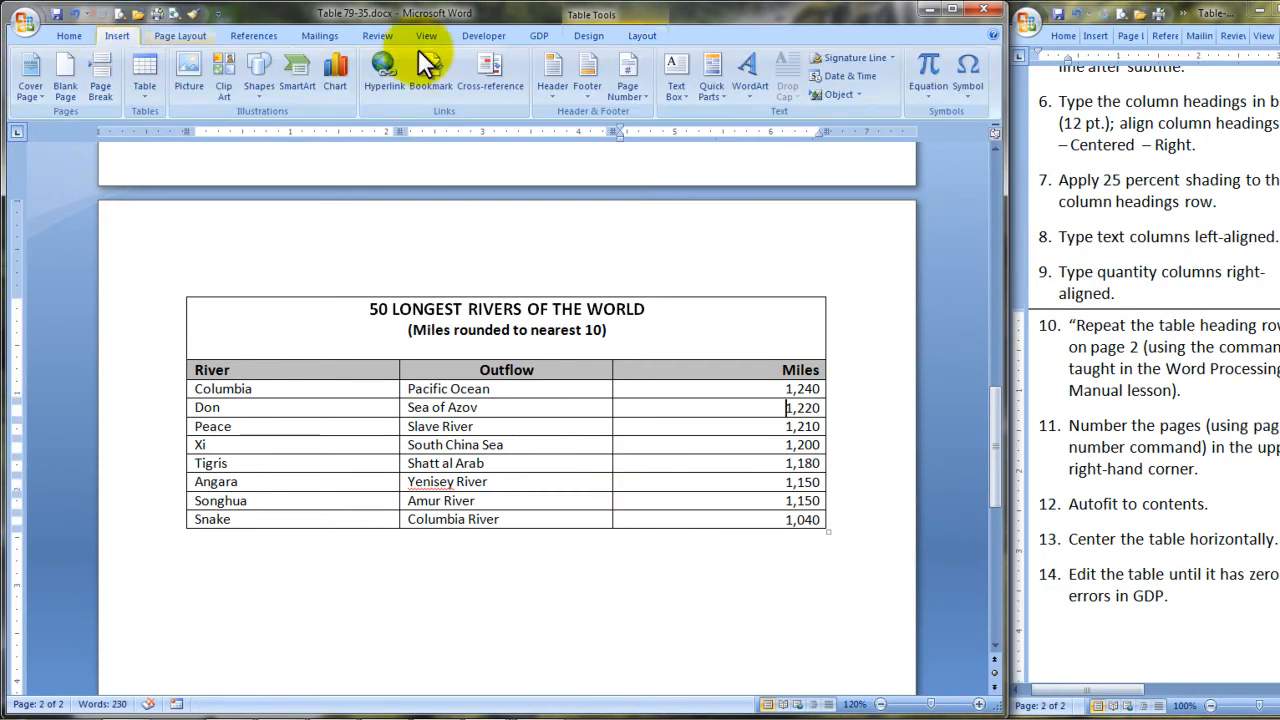
click(645, 95)
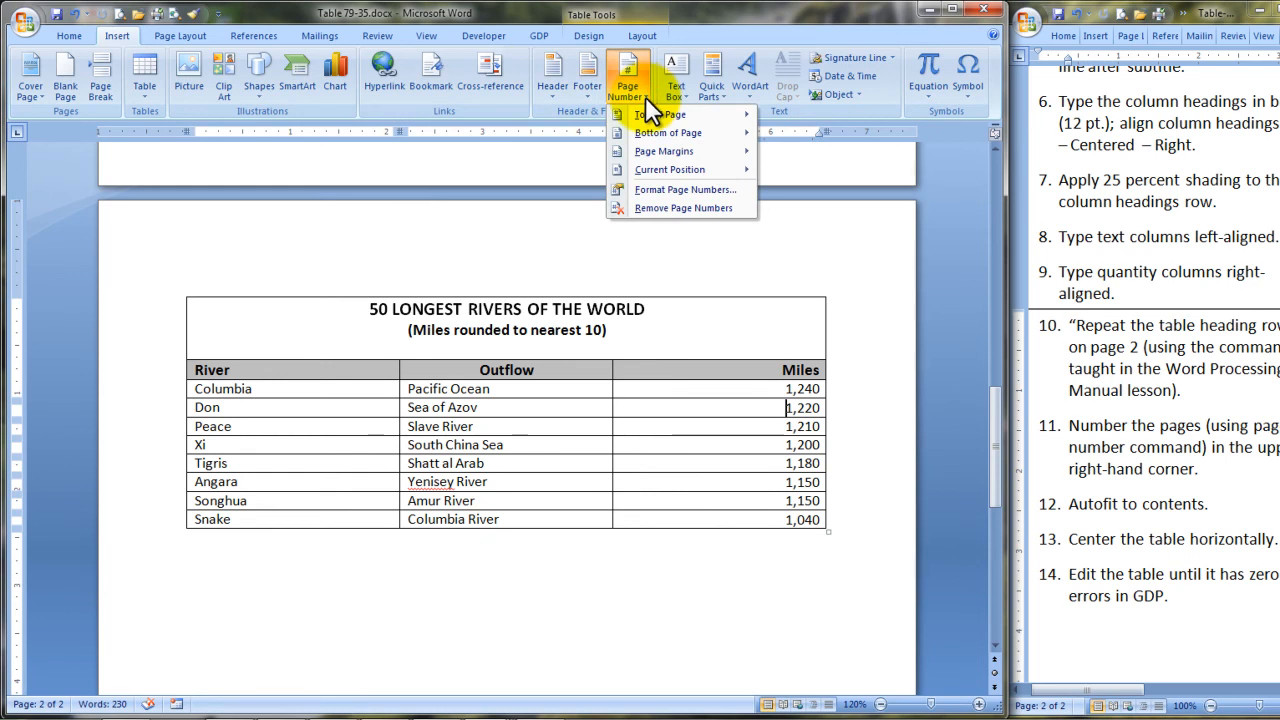
click(645, 115)
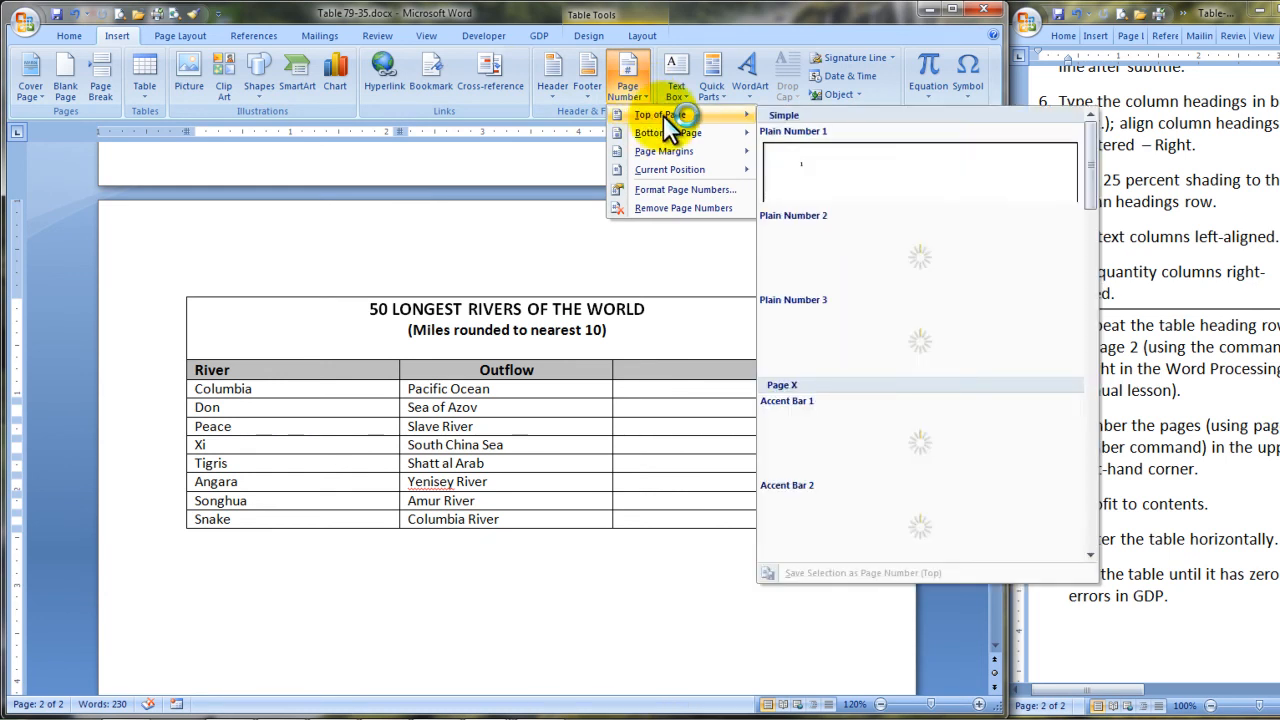
click(940, 338)
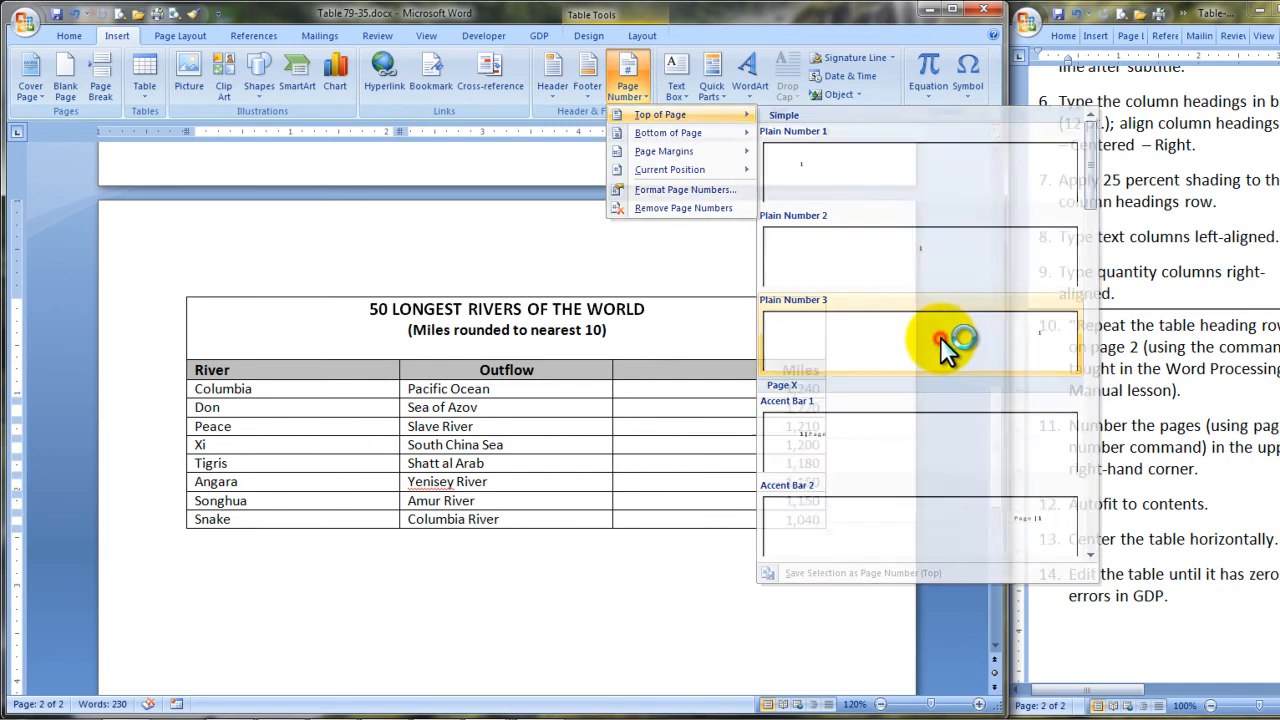
drag(995, 436, 998, 198)
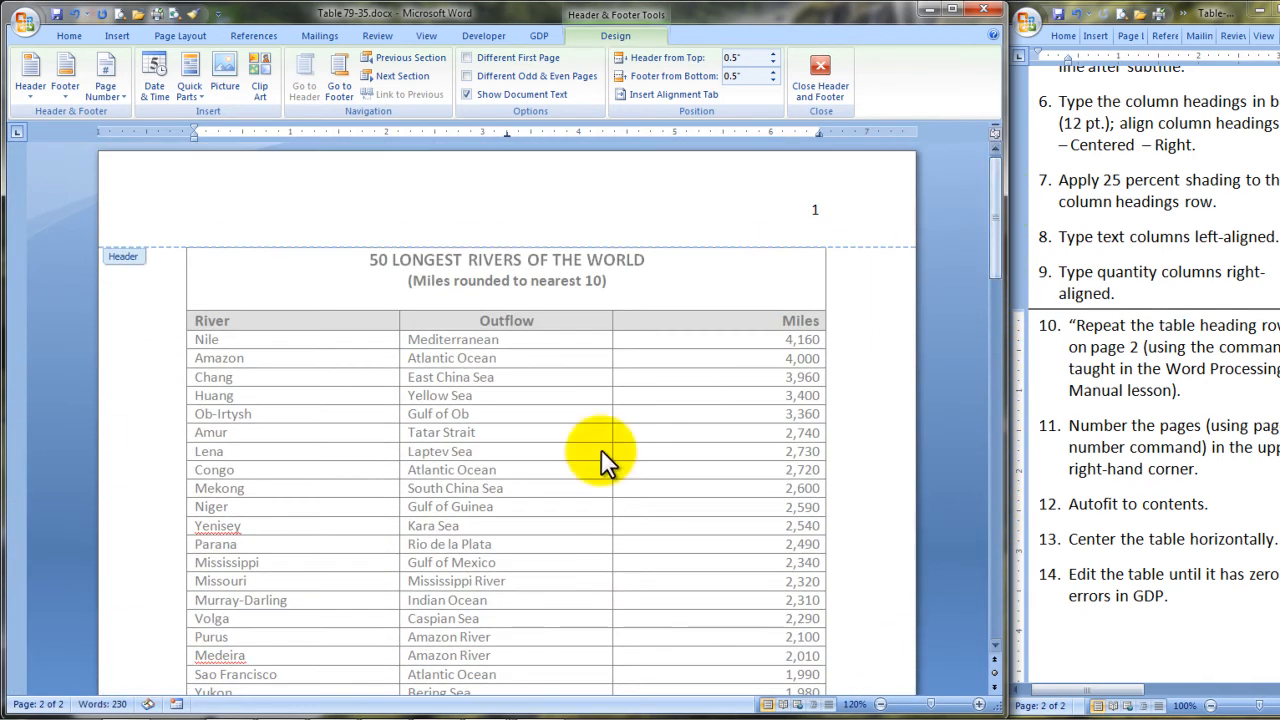
double_click(552, 400)
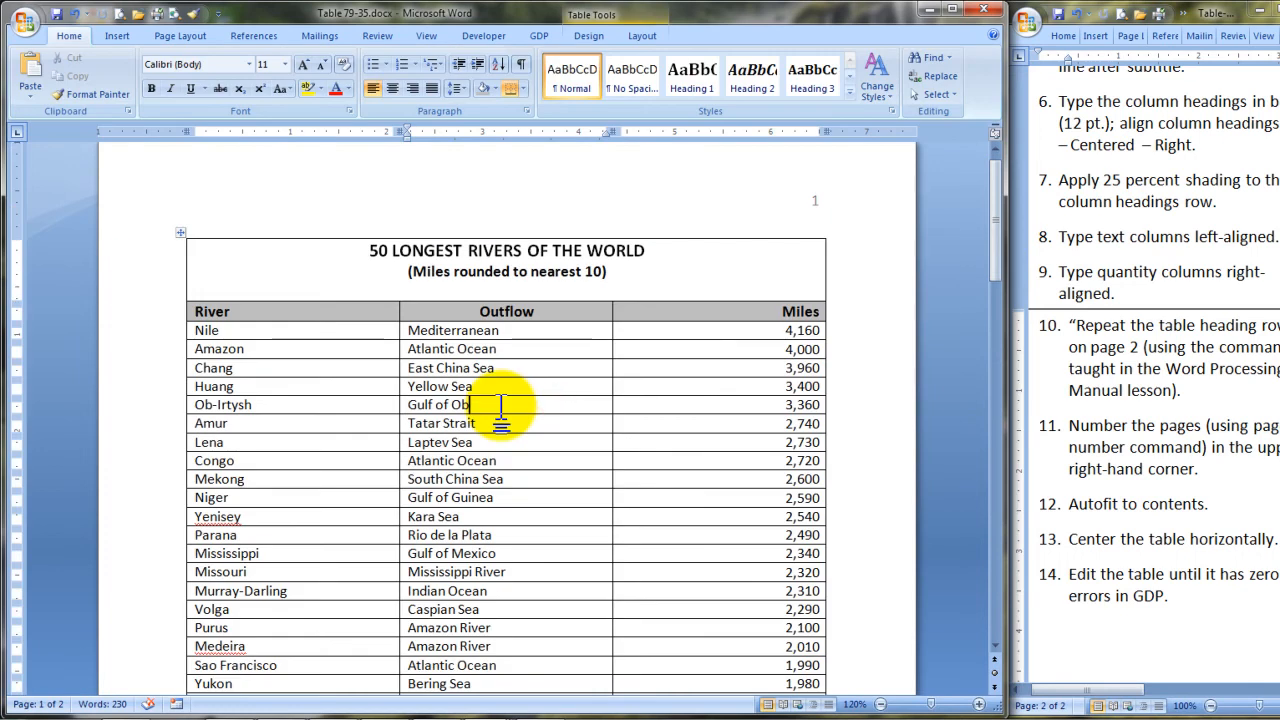
AutoFit the rivers table to its contents.
right_click(501, 404)
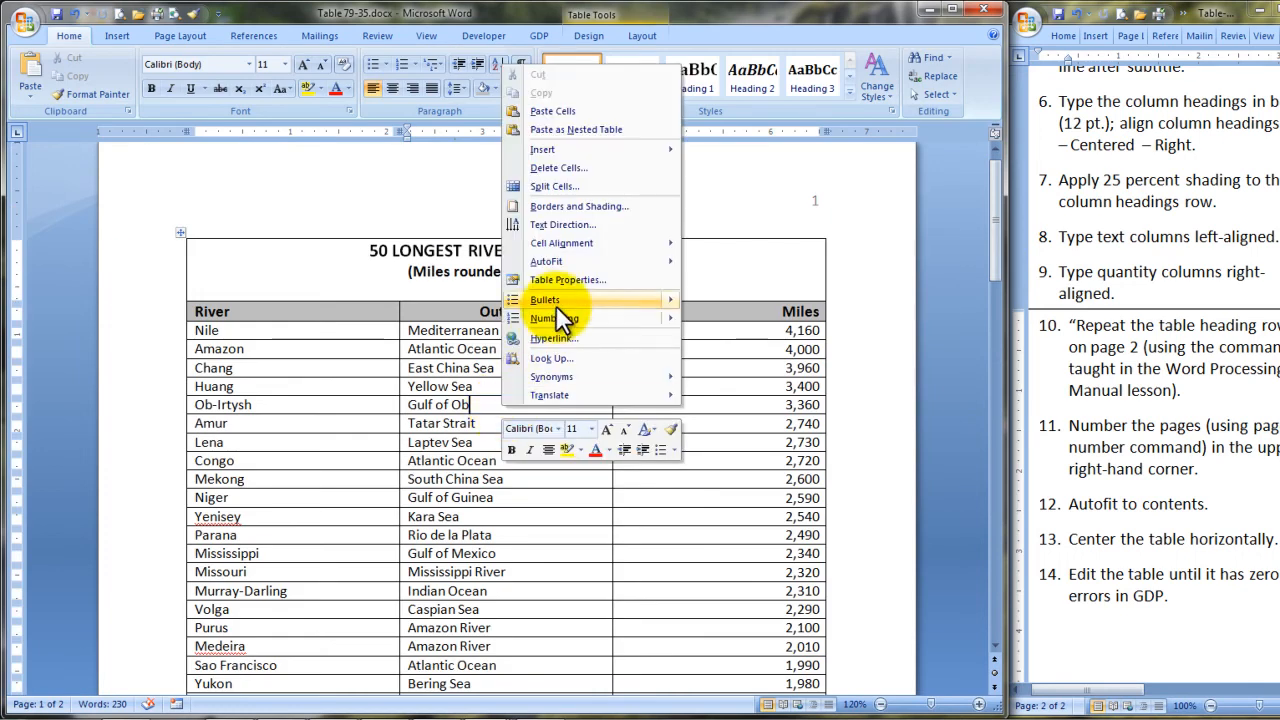
mouse_move(567, 261)
click(749, 265)
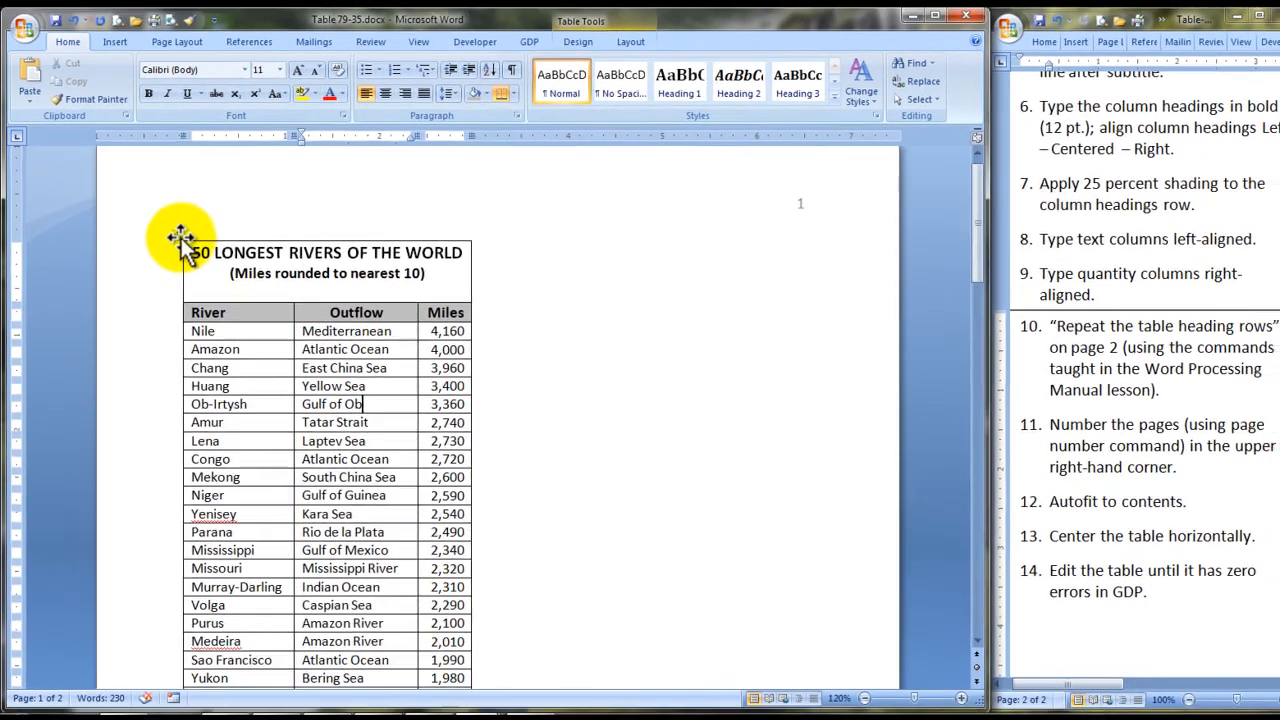
Center the whole table horizontally on the page through its table properties and check the layout on both pages.
click(181, 233)
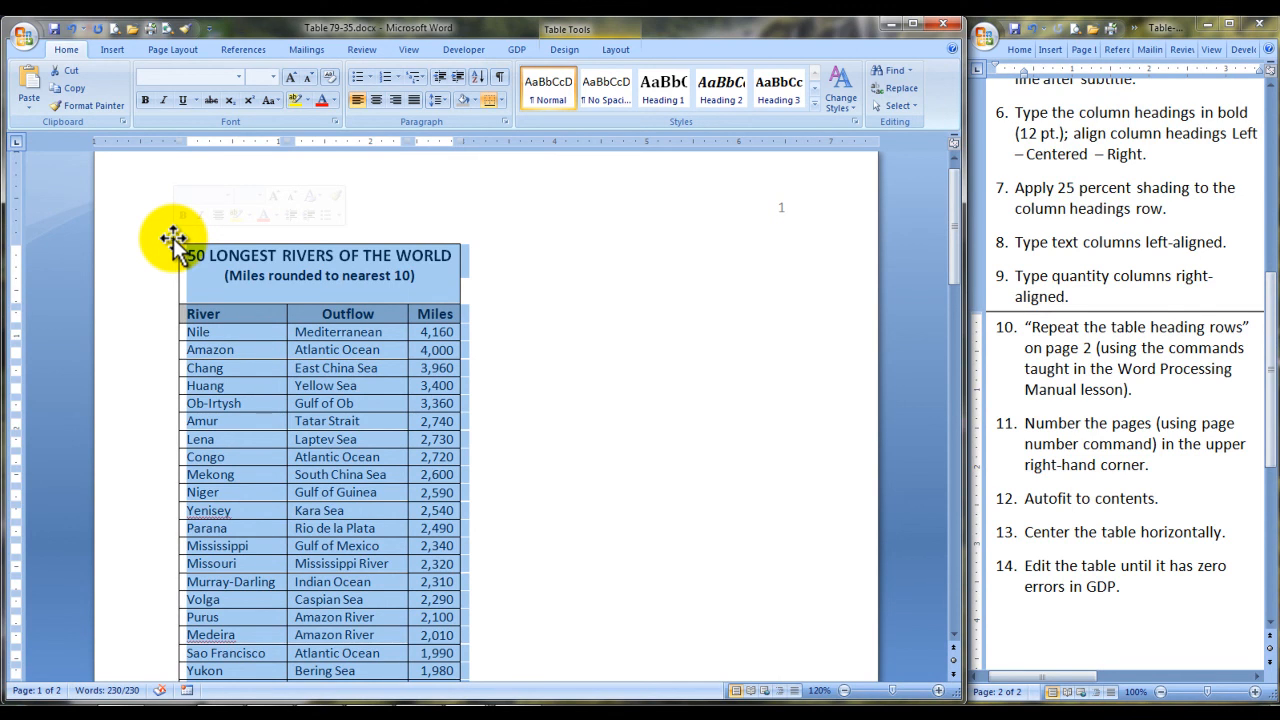
click(617, 52)
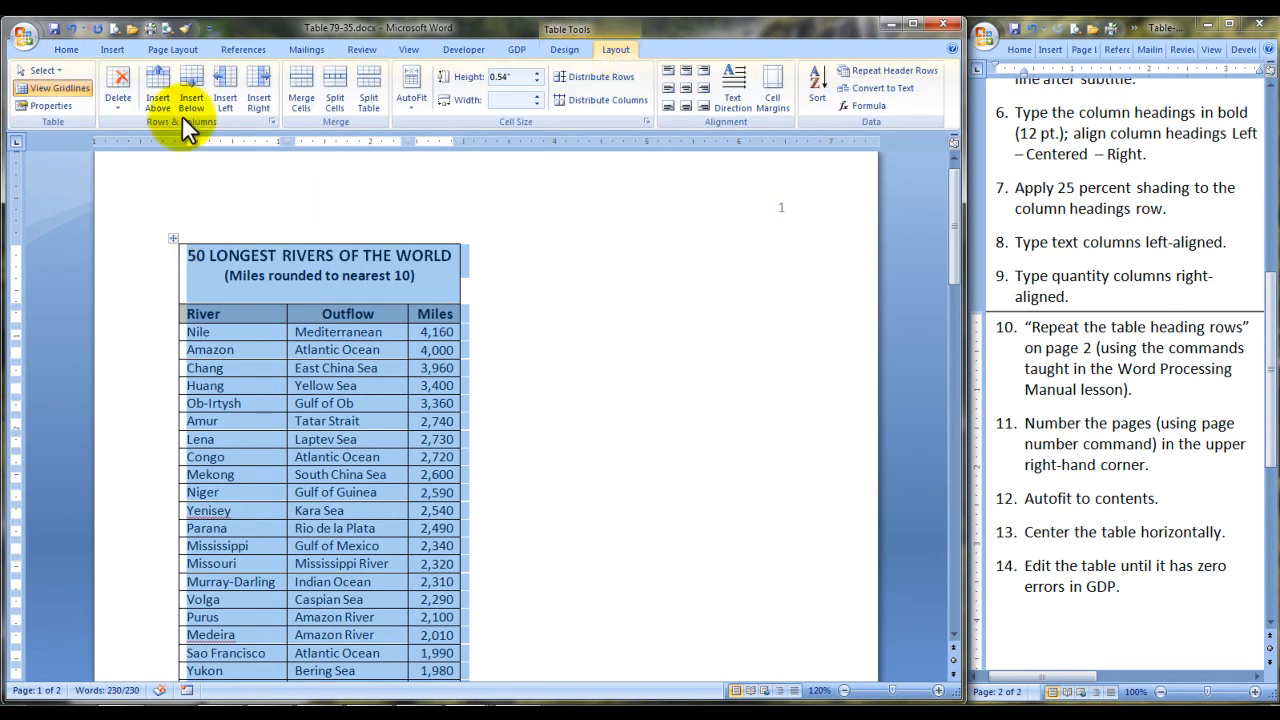
click(45, 104)
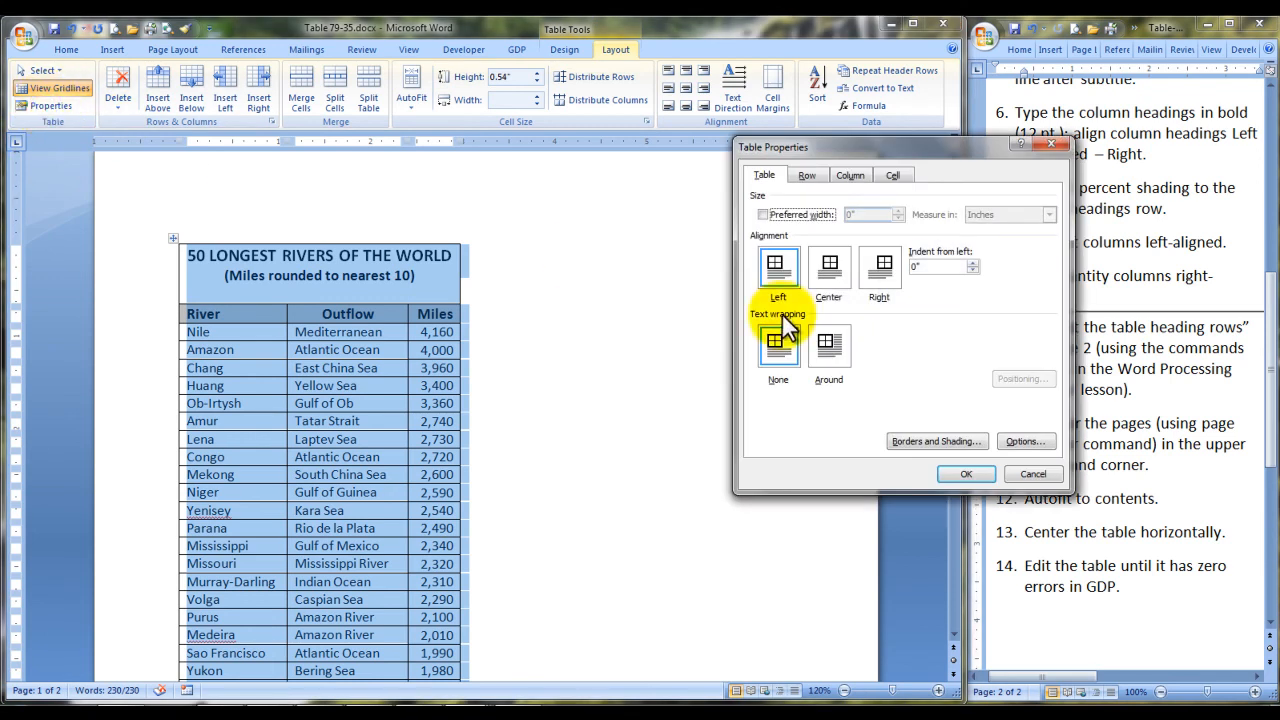
click(835, 272)
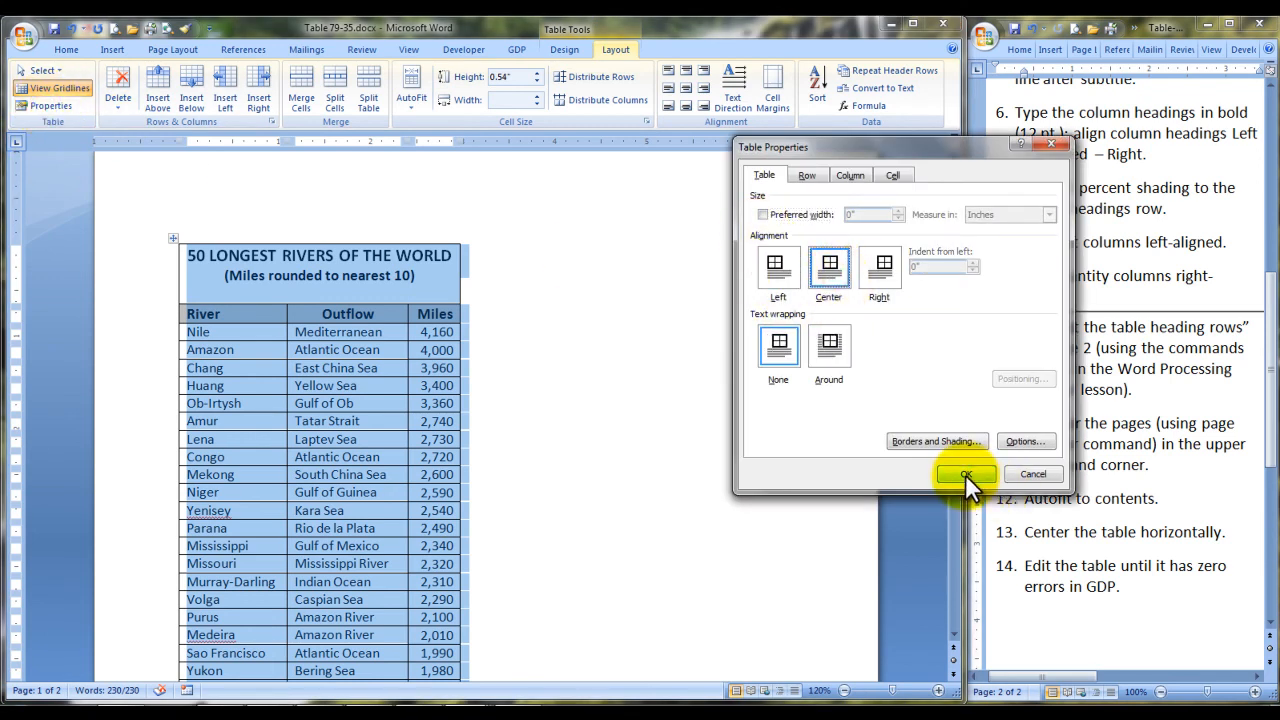
click(965, 474)
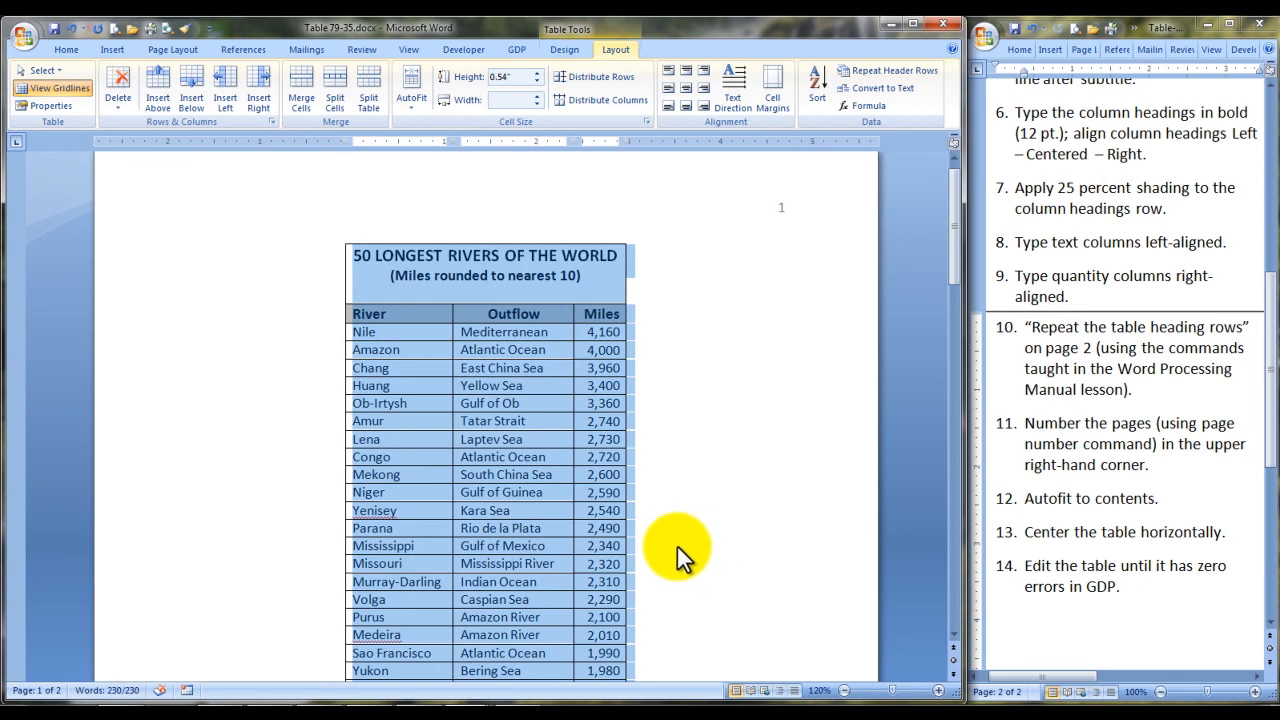
click(668, 540)
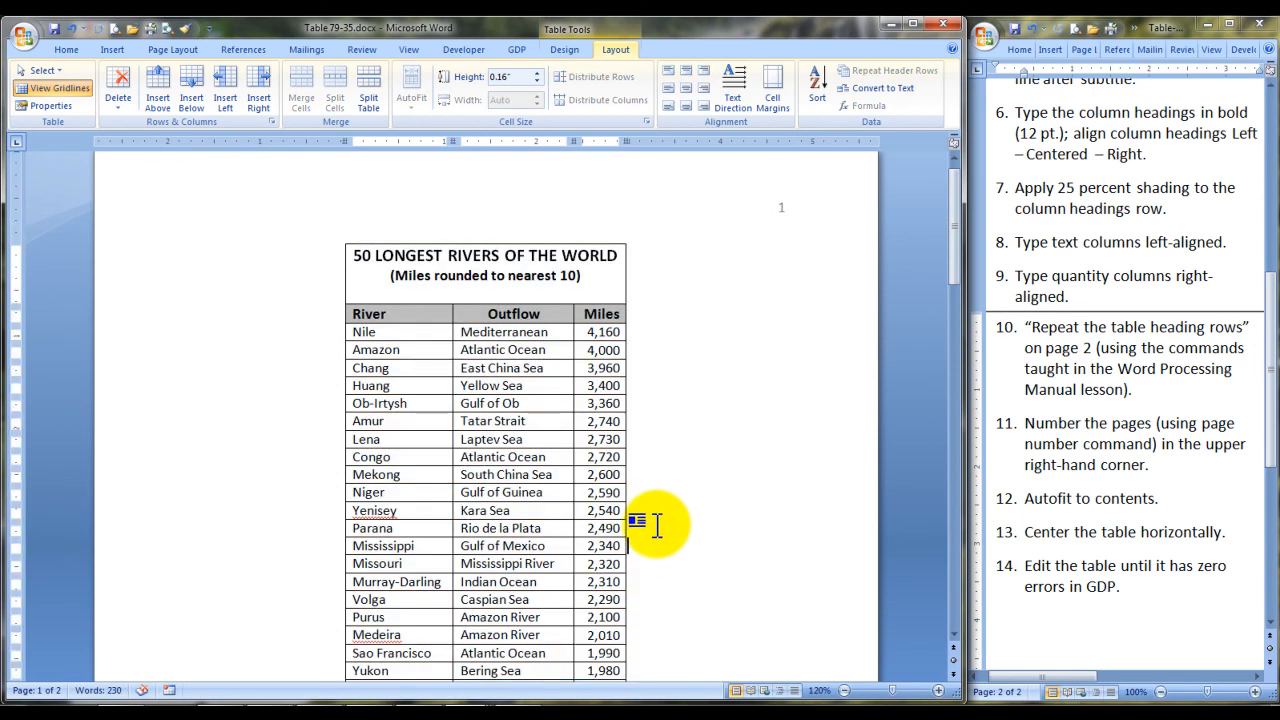
scroll(657, 510, down, 10)
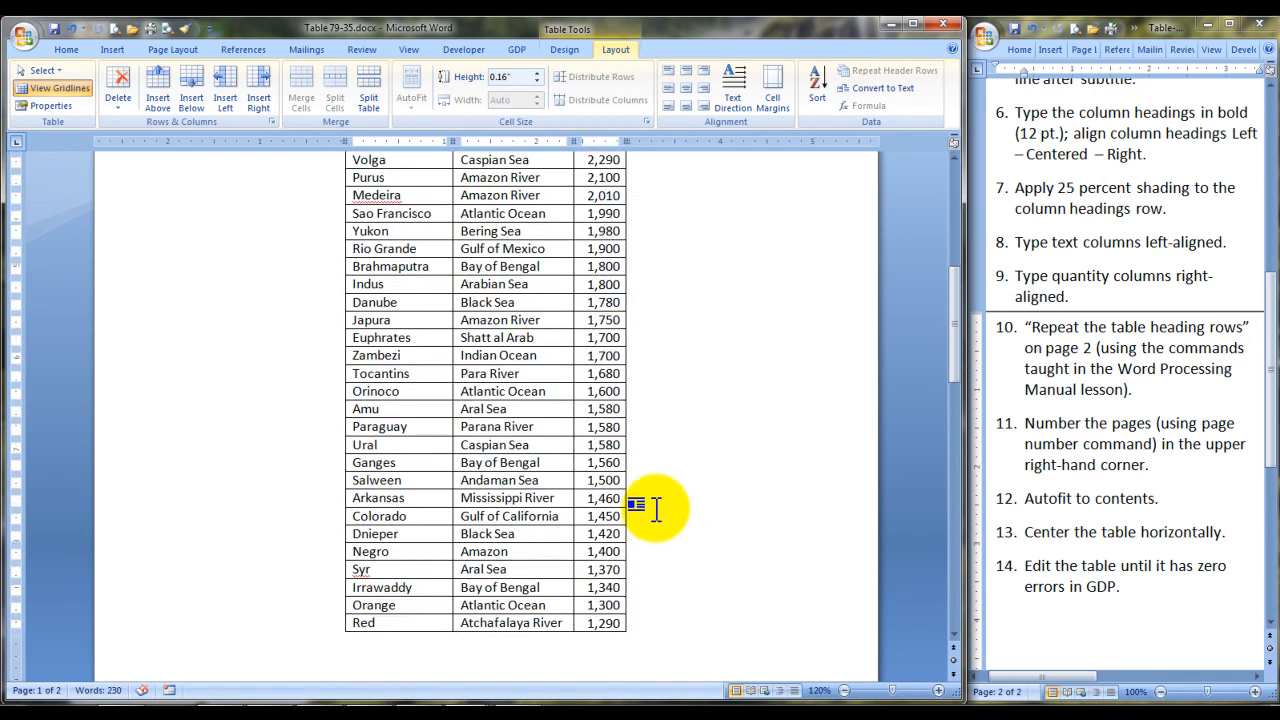
scroll(655, 510, down, 5)
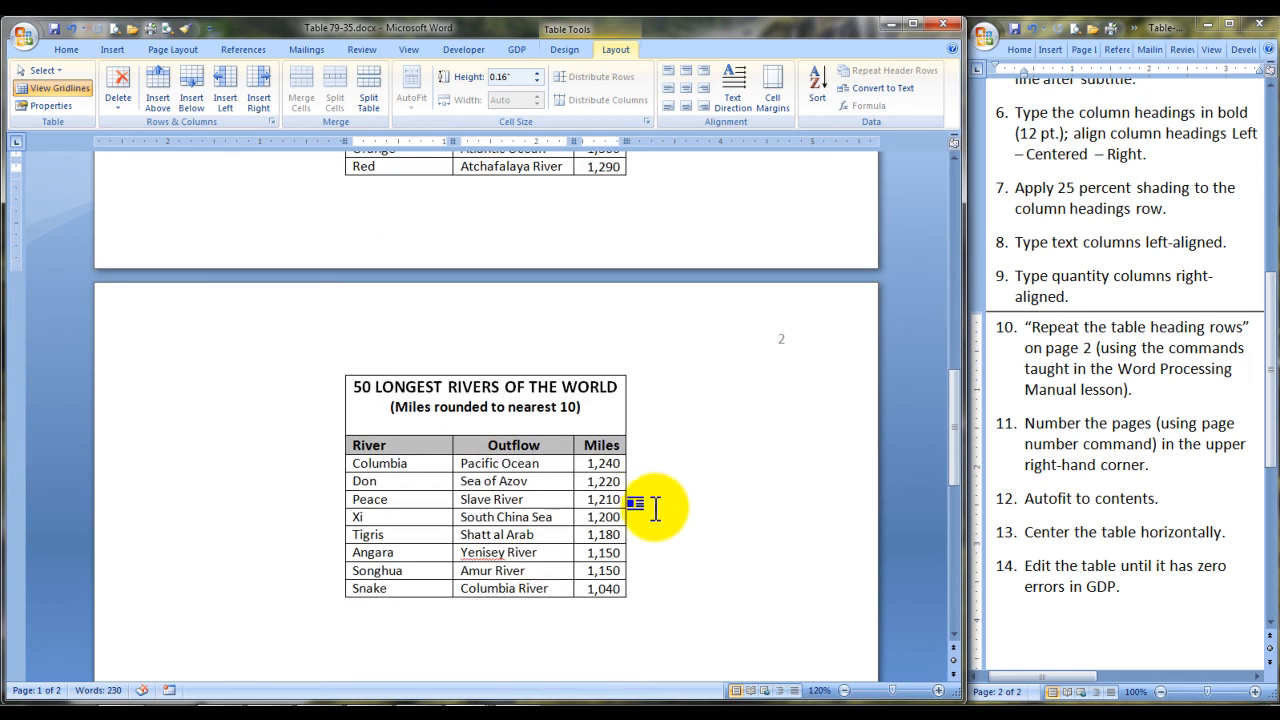
scroll(655, 510, up, 12)
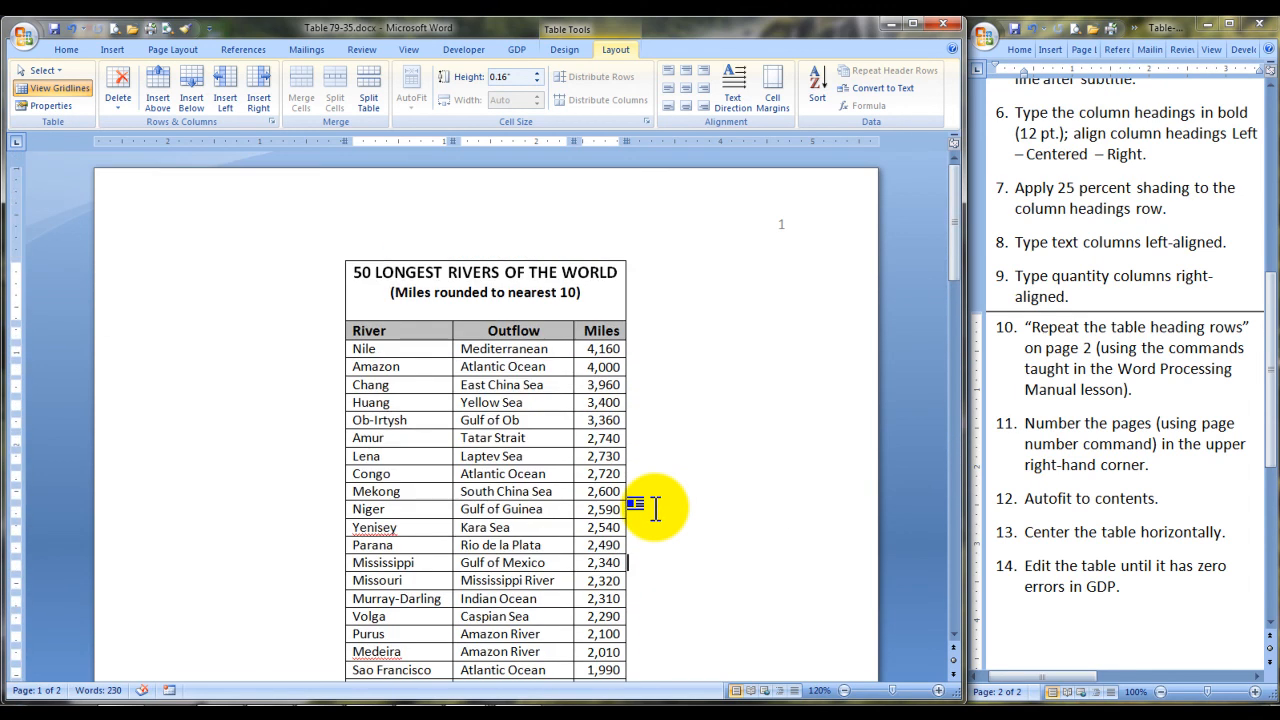